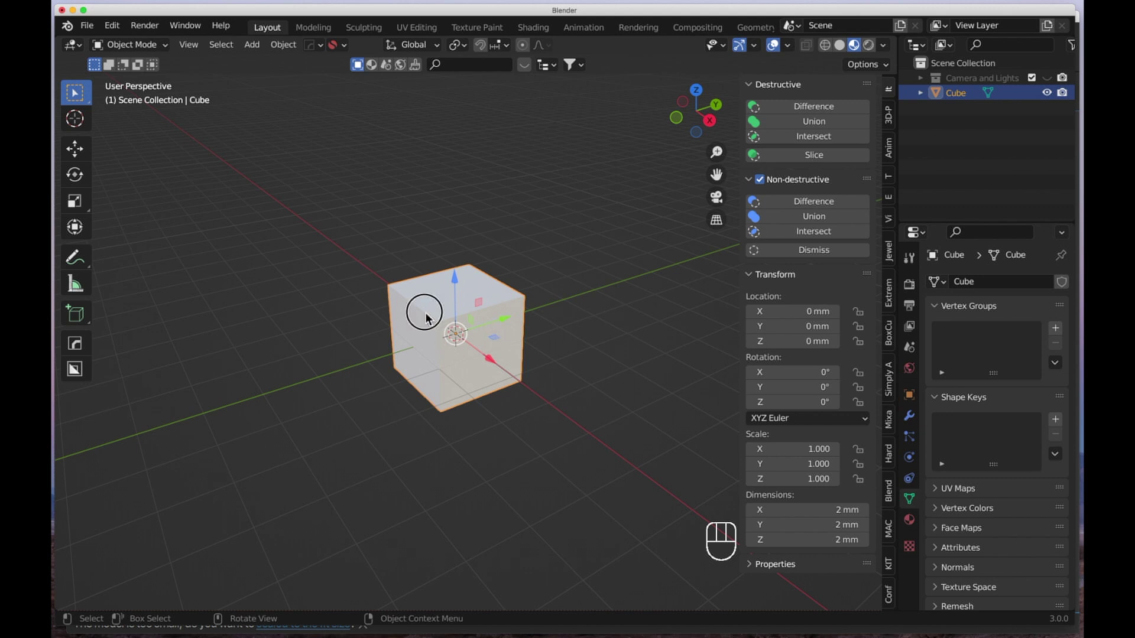
- Enter Edit Mode on the cube and cycle through vertex and edge selection, ending in face selection mode
{"action": "key", "text": "Tab"}
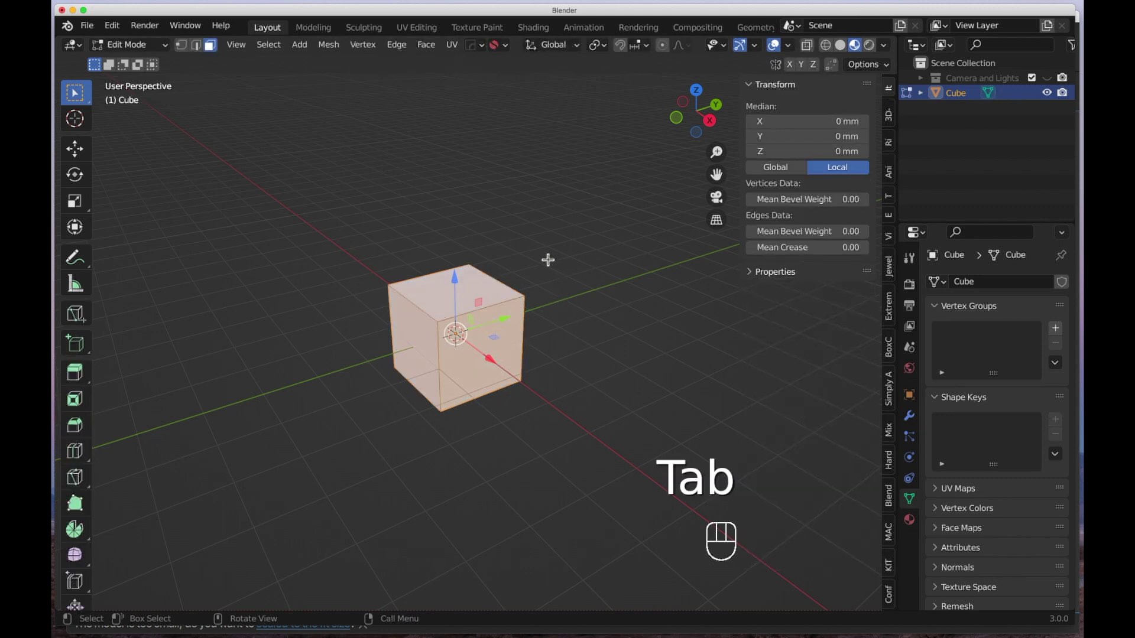
{"action": "left_click", "coordinate": [181, 46]}
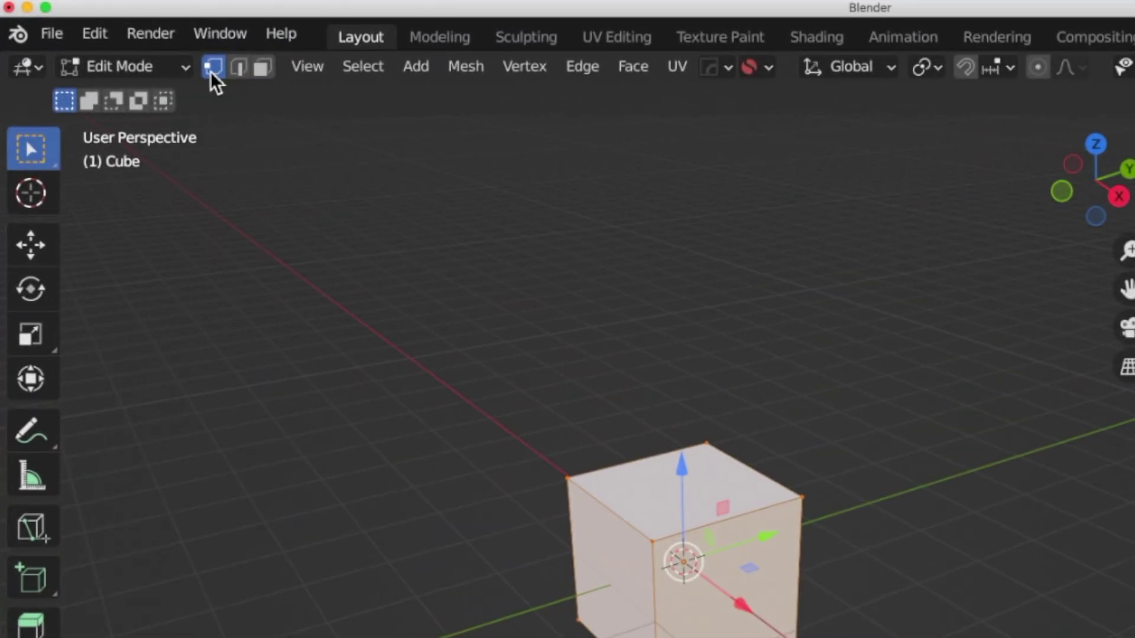
{"action": "left_click", "coordinate": [247, 75]}
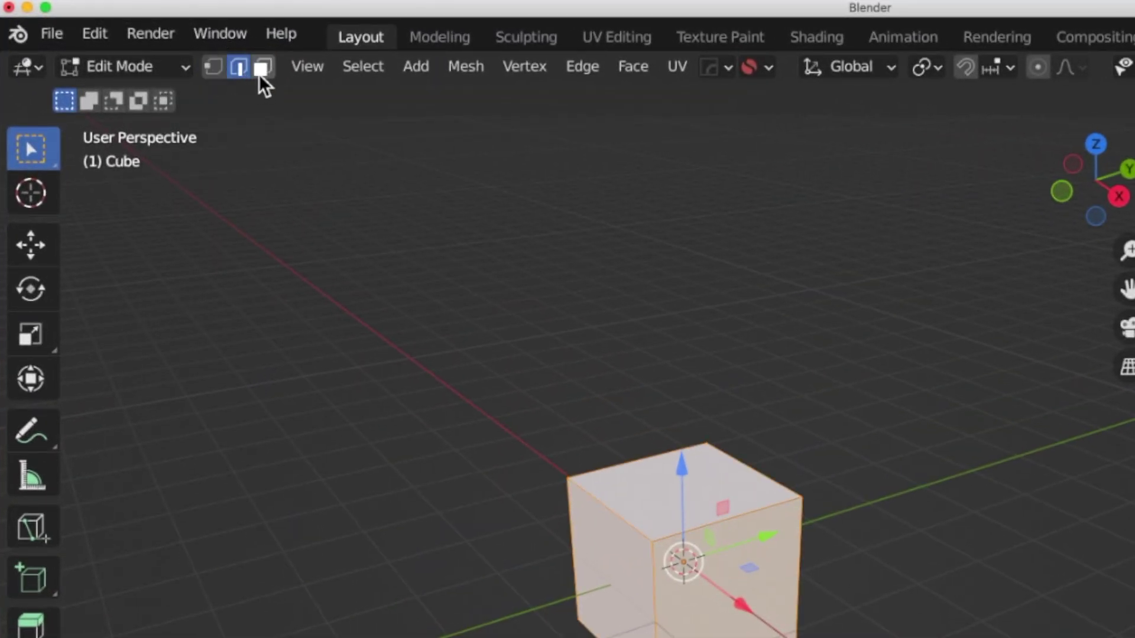
{"action": "left_click", "coordinate": [263, 69]}
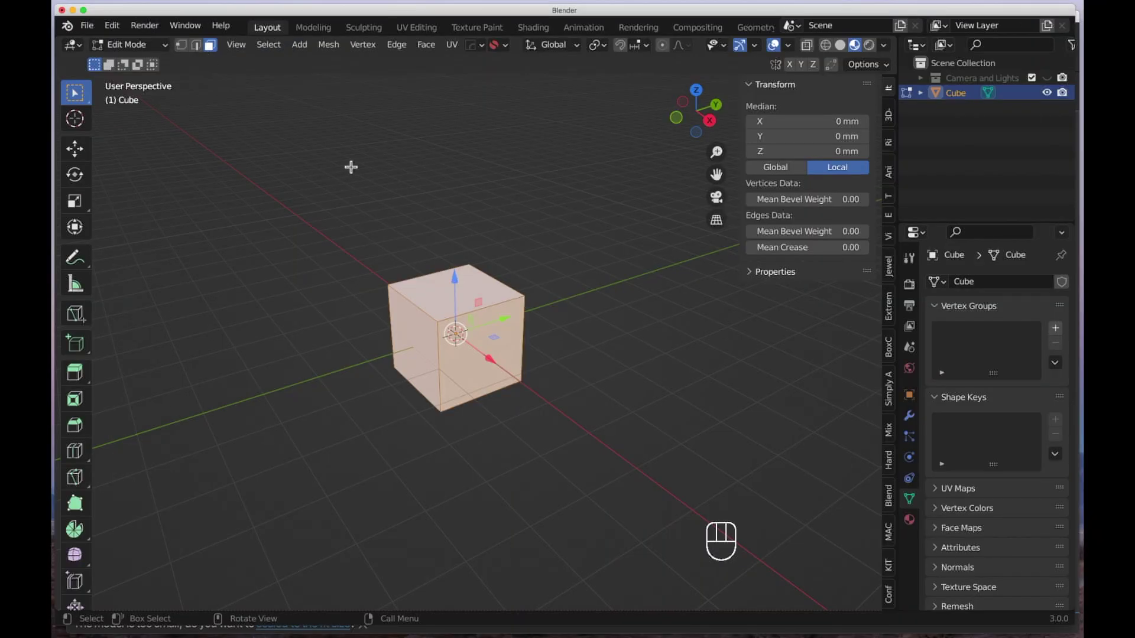
- Select the cube's top face alone and extend the selection to all of its faces
{"action": "left_click", "coordinate": [437, 300]}
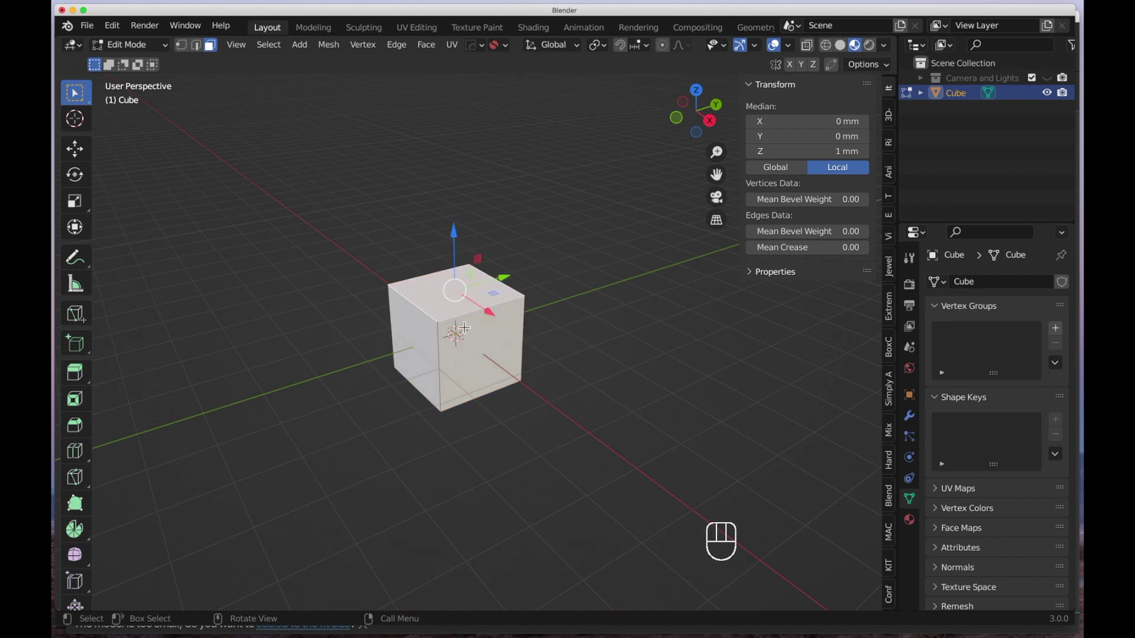
{"action": "middle_click_drag", "start_coordinate": [468, 317], "coordinate": [472, 290]}
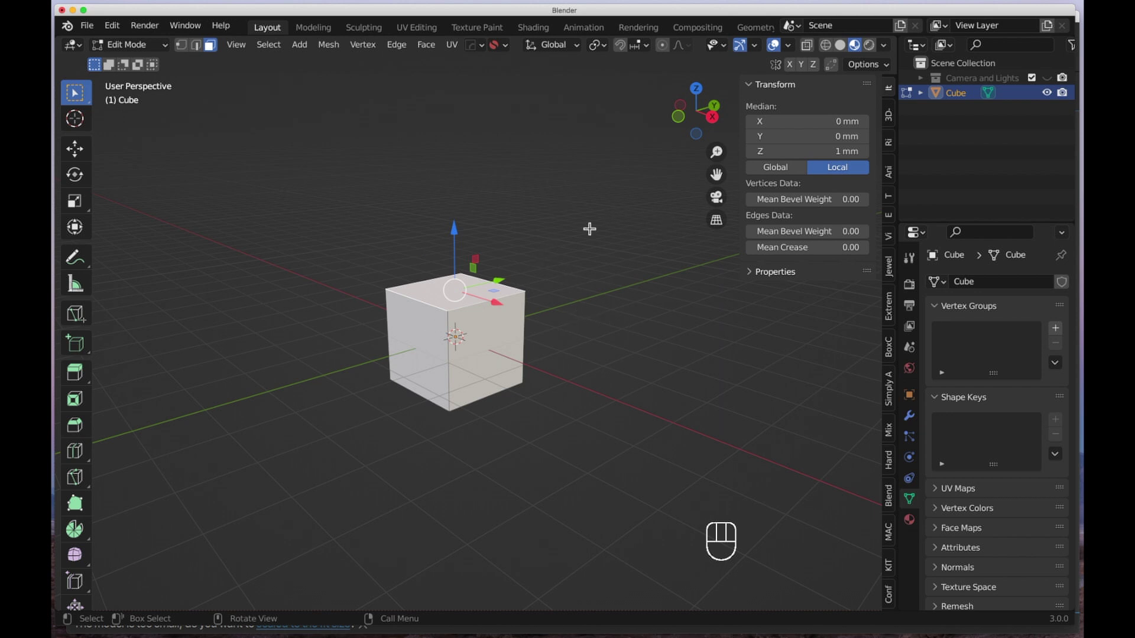
{"action": "key", "text": "a"}
{"action": "middle_click_drag", "start_coordinate": [525, 298], "coordinate": [511, 315]}
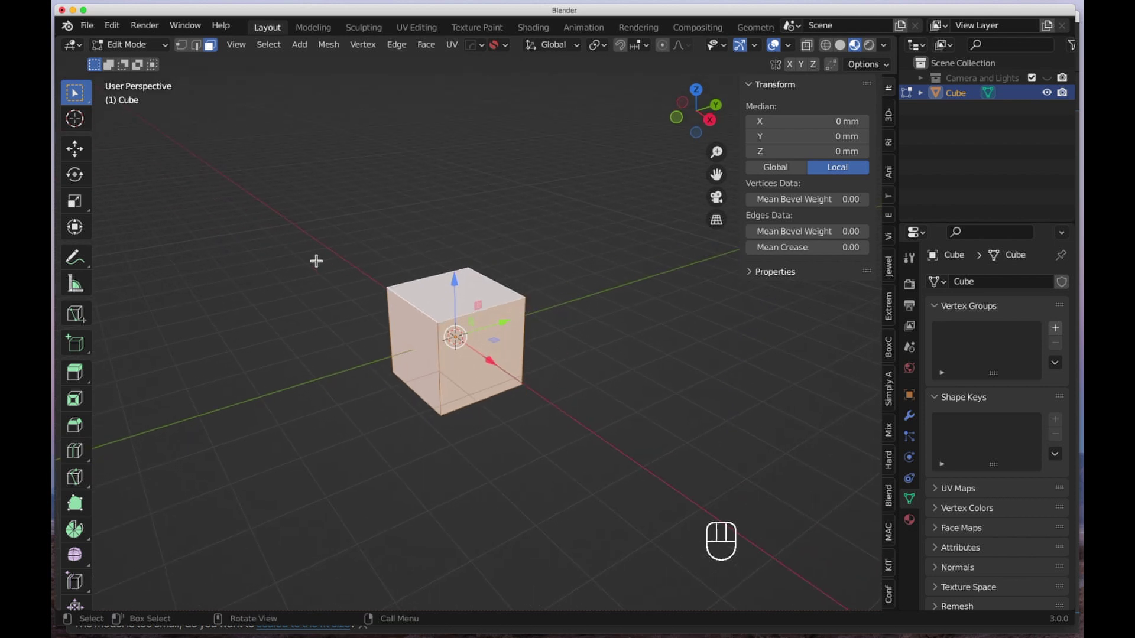
{"action": "middle_click_drag", "start_coordinate": [662, 319], "coordinate": [603, 403]}
{"action": "key", "text": "a"}
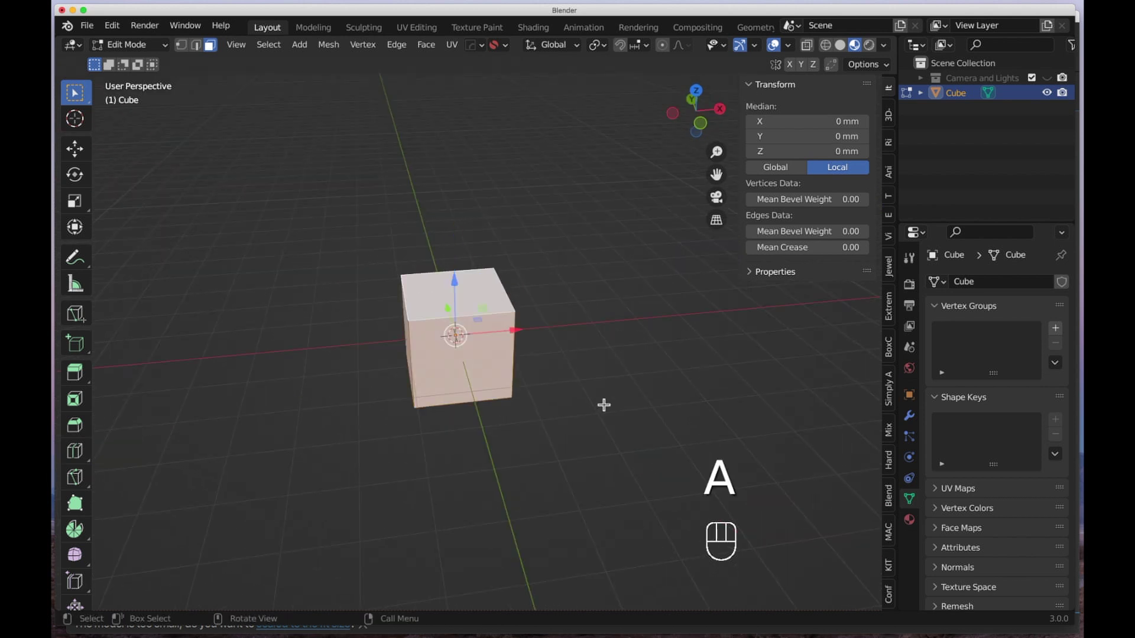
- Turn on the face normals overlay and inspect the cube's normals from several sides
{"action": "left_click", "coordinate": [788, 48]}
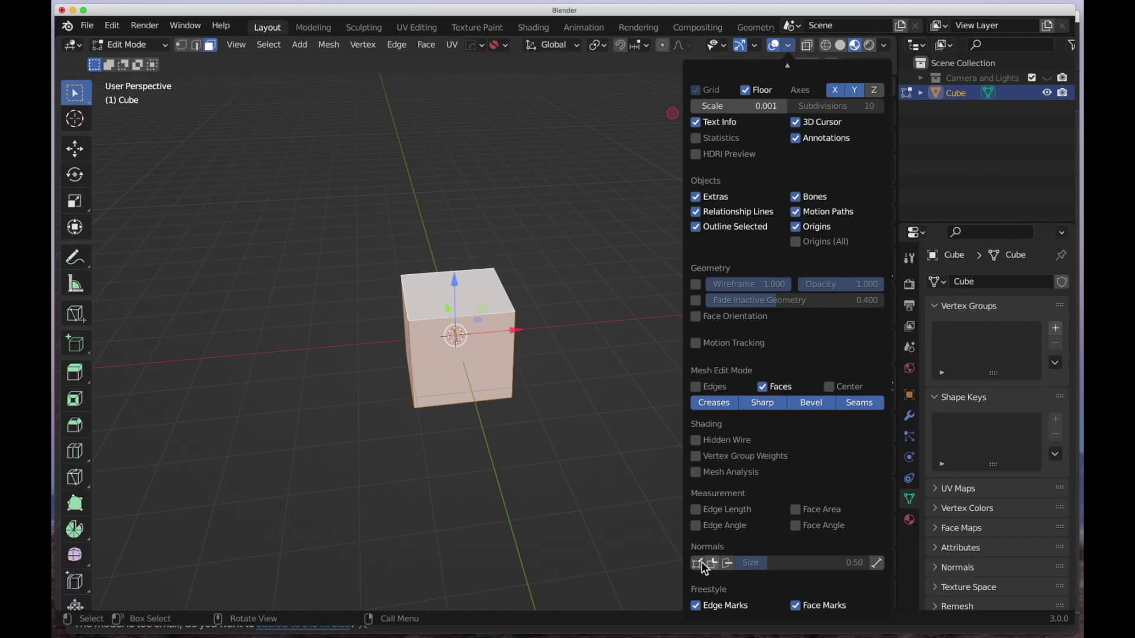
{"action": "left_click", "coordinate": [623, 437]}
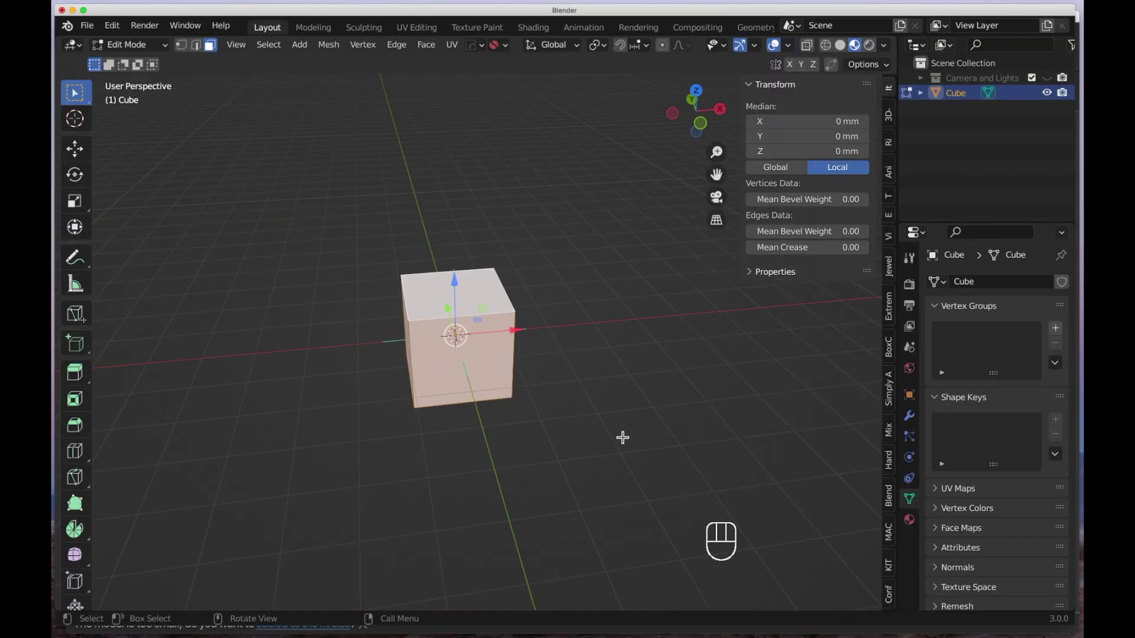
{"action": "scroll", "coordinate": [395, 357], "scroll_direction": "up", "scroll_amount": 3}
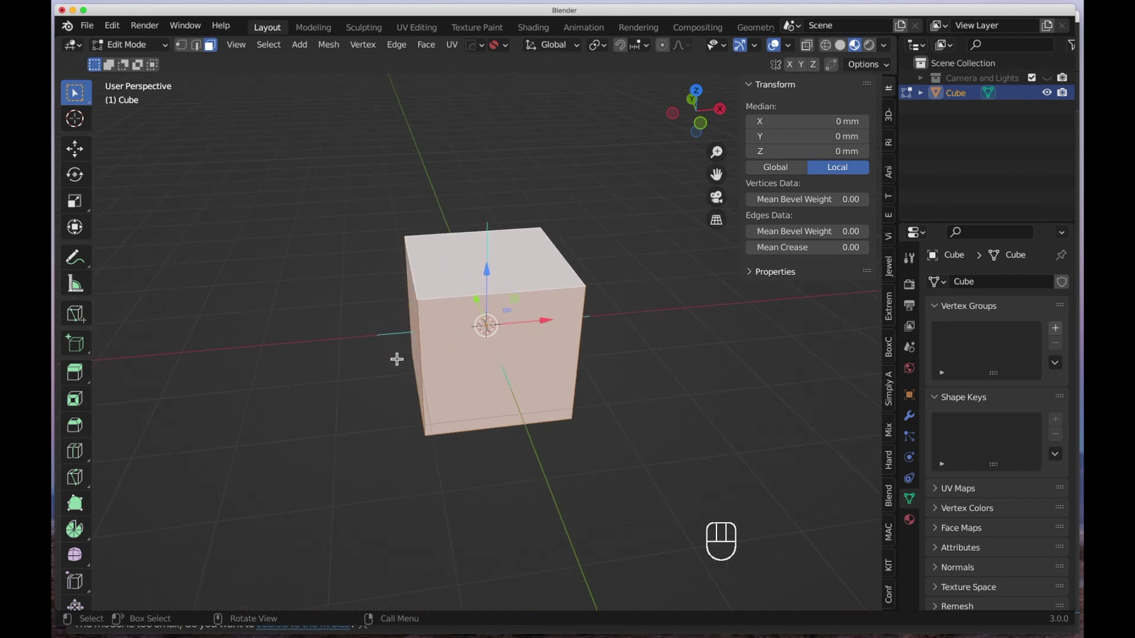
{"action": "middle_click_drag", "start_coordinate": [479, 253], "coordinate": [600, 253]}
{"action": "scroll", "coordinate": [599, 313], "scroll_direction": "down", "scroll_amount": 2}
{"action": "middle_click_drag", "start_coordinate": [666, 324], "coordinate": [541, 360]}
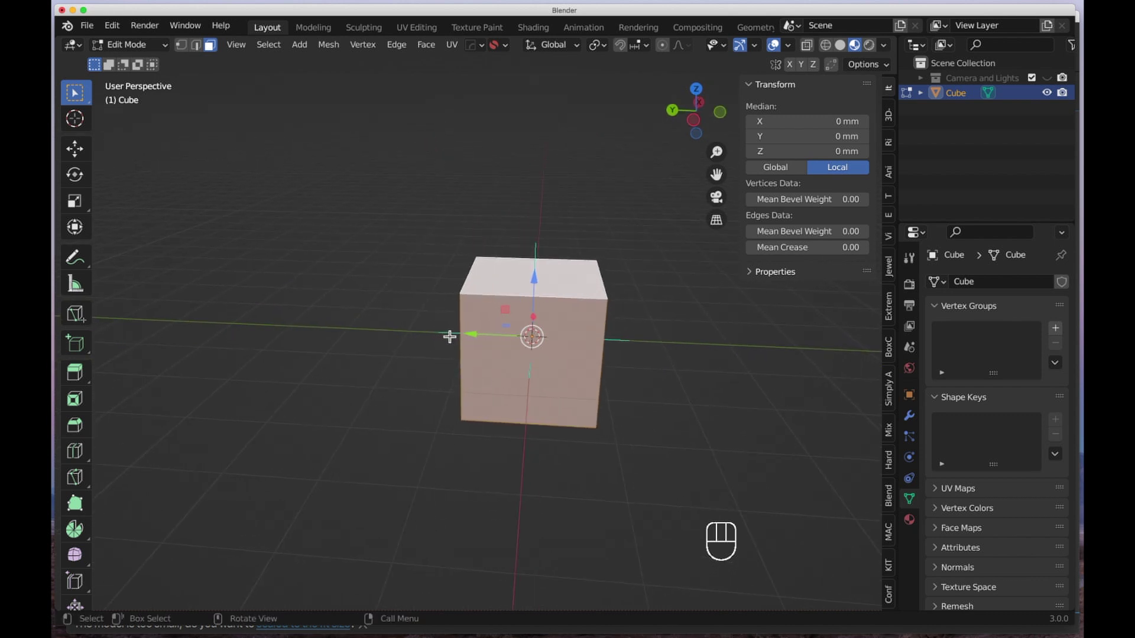
{"action": "middle_click_drag", "start_coordinate": [502, 368], "coordinate": [542, 350]}
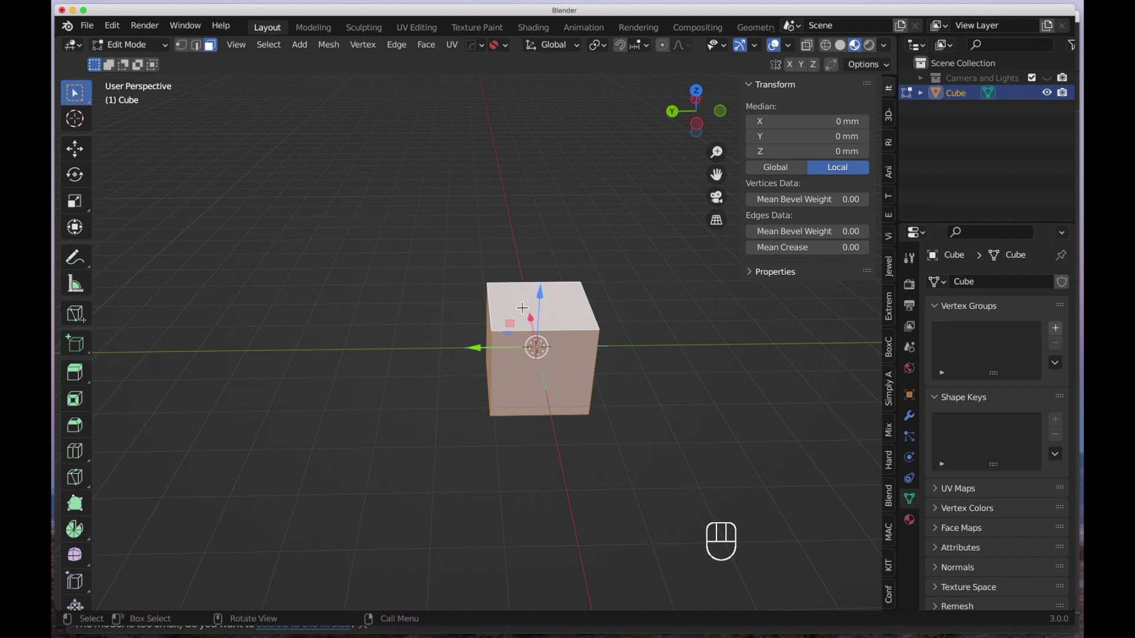
- Return to Object Mode and move the cube about 6.73 mm along the Y axis
{"action": "key", "text": "Tab"}
{"action": "left_click_drag", "start_coordinate": [485, 353], "coordinate": [159, 352]}
{"action": "scroll", "coordinate": [439, 391], "scroll_direction": "down", "scroll_amount": 2}
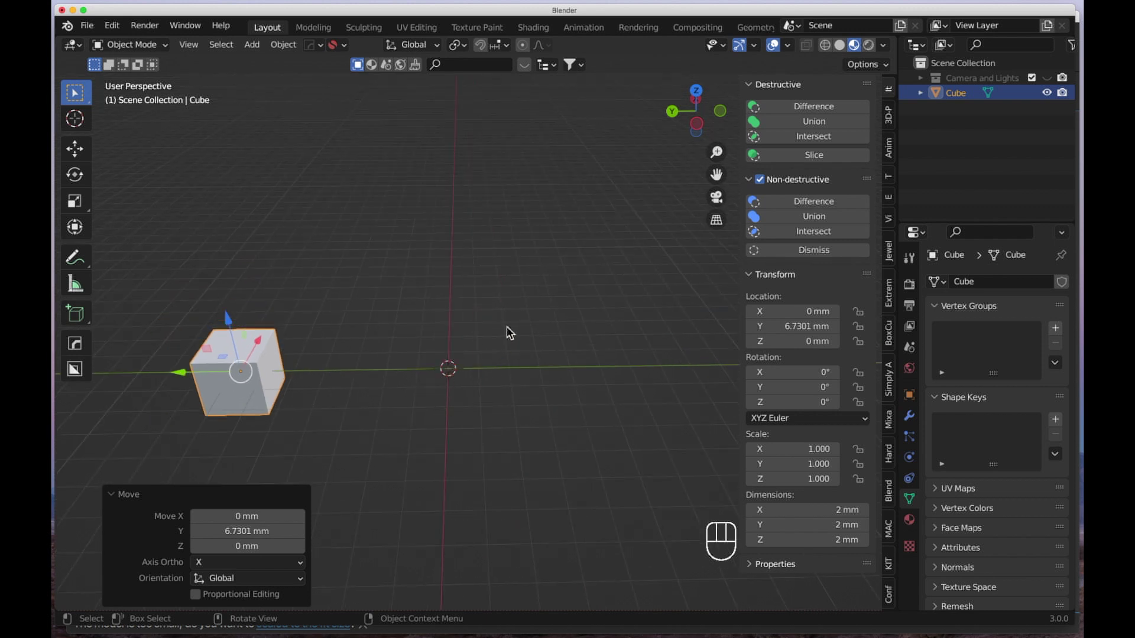
- Add an ico sphere mesh at the world origin and enter Edit Mode on it
{"action": "key", "text": "shift+a"}
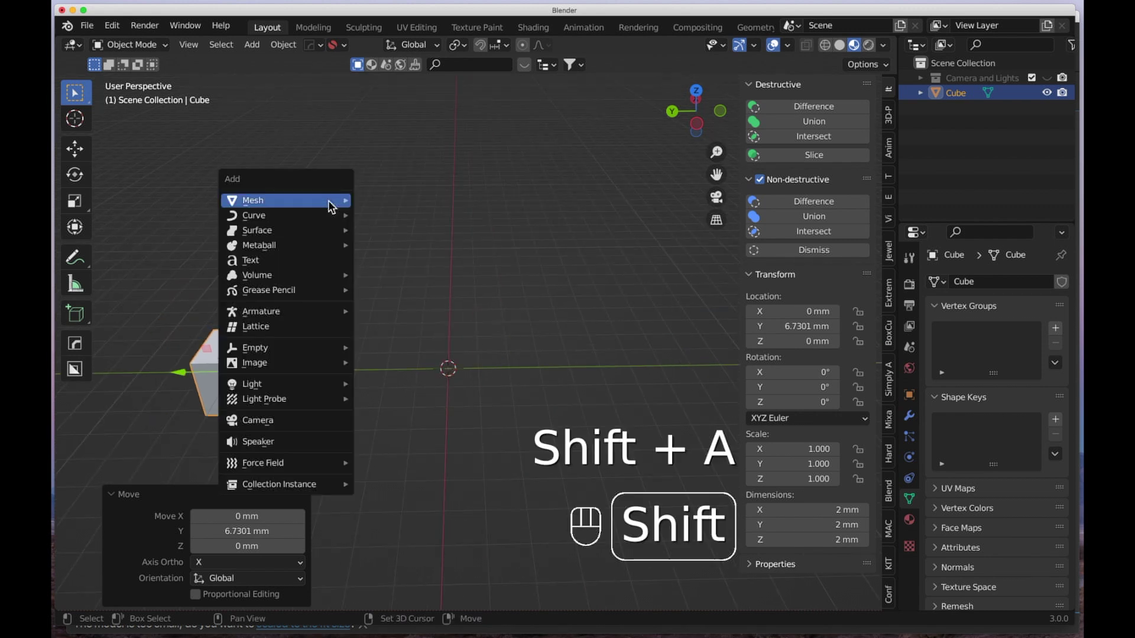
{"action": "mouse_move", "coordinate": [329, 200]}
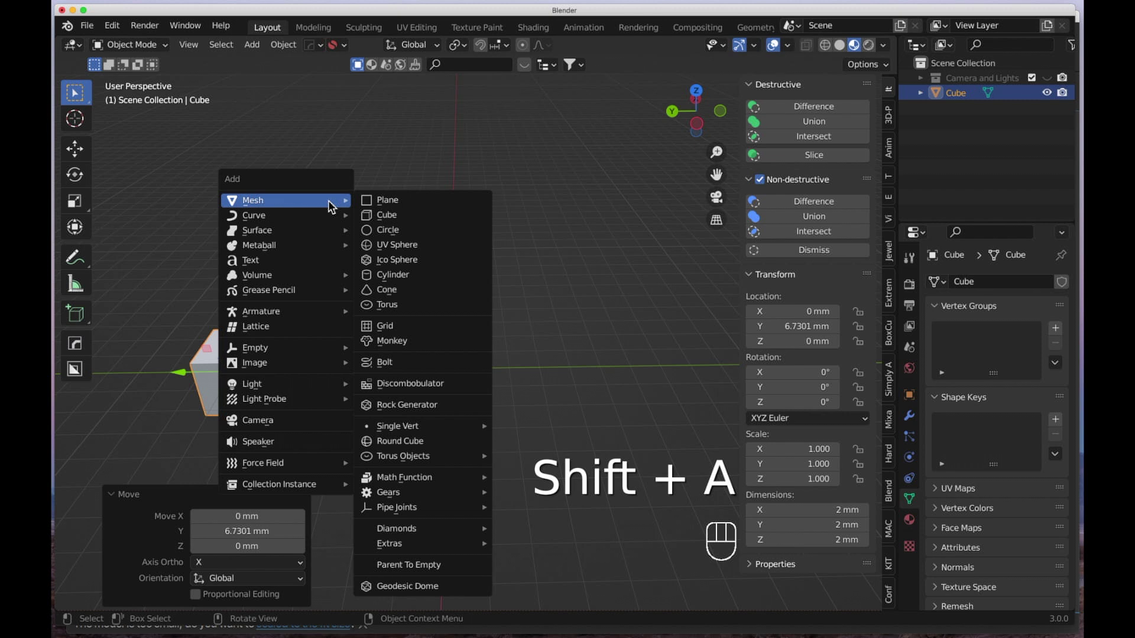
{"action": "left_click", "coordinate": [397, 260]}
{"action": "scroll", "coordinate": [455, 391], "scroll_direction": "up", "scroll_amount": 6}
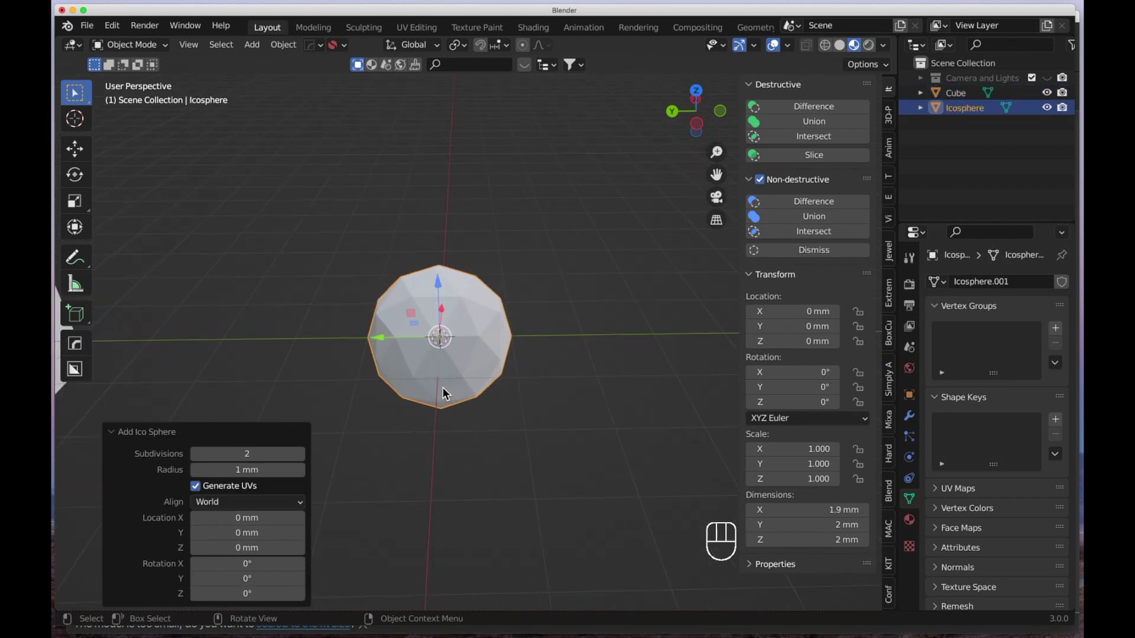
{"action": "key", "text": "Tab"}
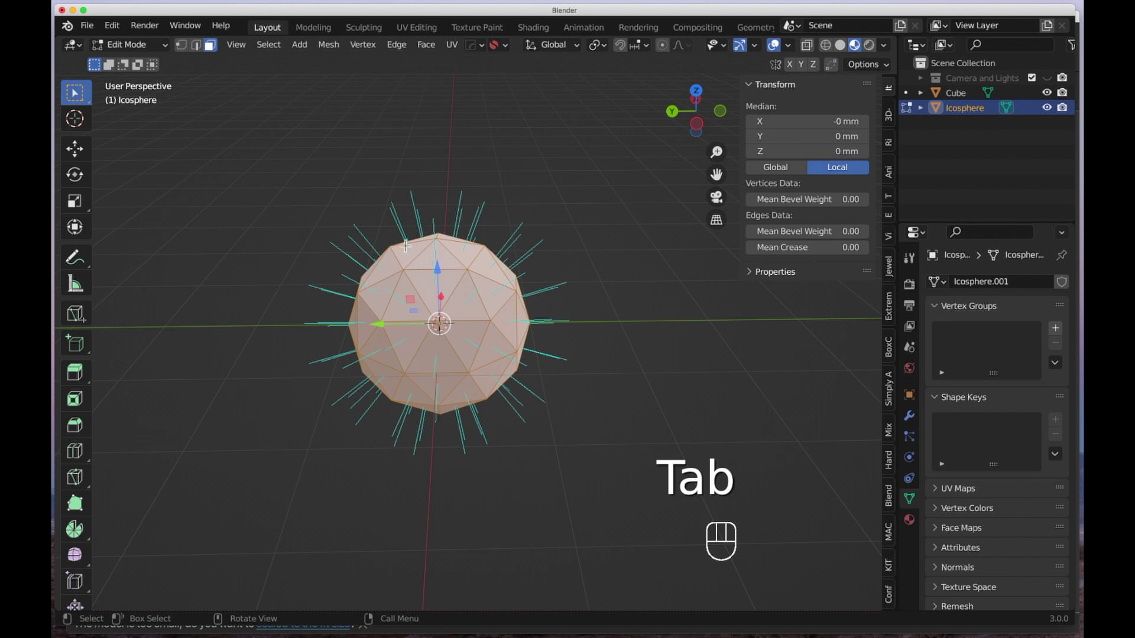
- Examine the direction of the ico sphere's face normals from several sides
{"action": "middle_click_drag", "start_coordinate": [458, 397], "coordinate": [508, 388]}
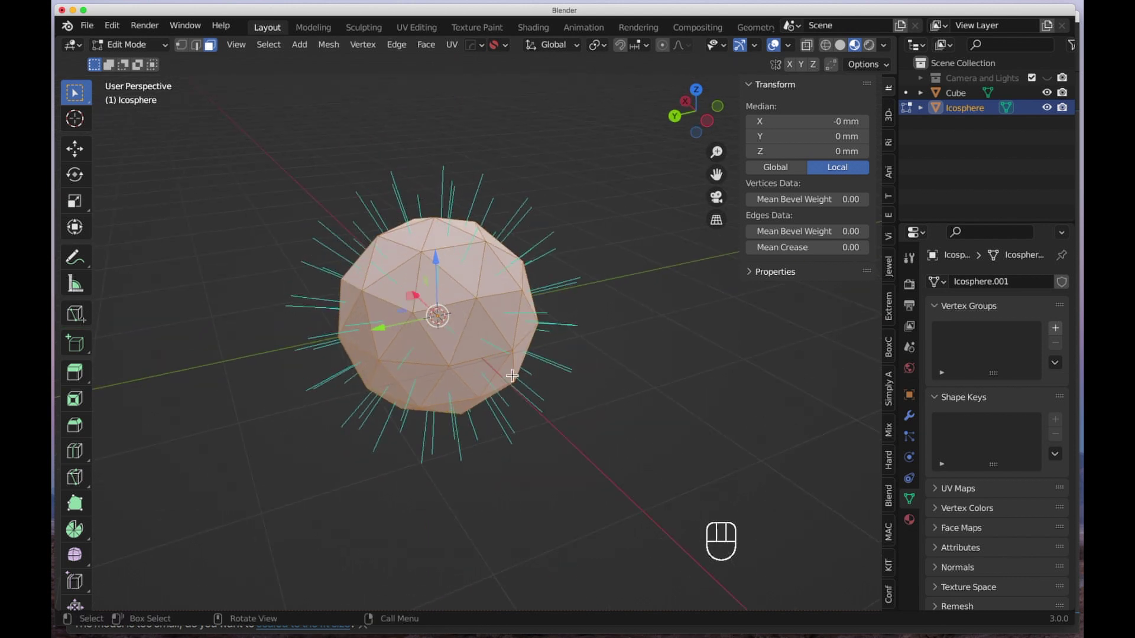
{"action": "middle_click_drag", "start_coordinate": [417, 391], "coordinate": [459, 385]}
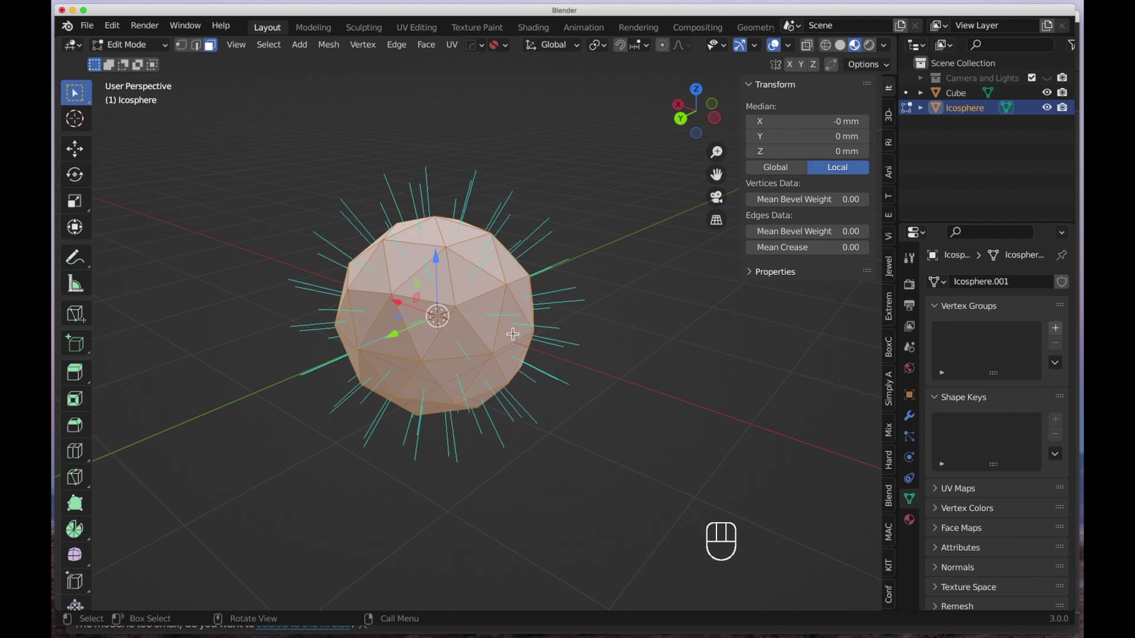
{"action": "middle_click_drag", "start_coordinate": [502, 323], "coordinate": [438, 315]}
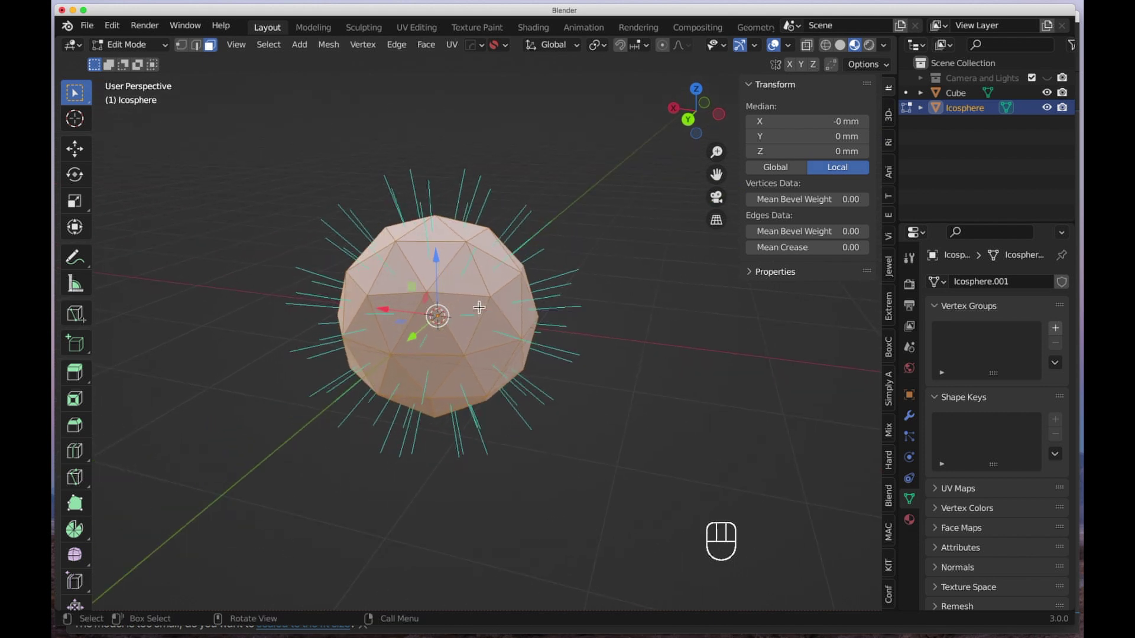
{"action": "middle_click_drag", "start_coordinate": [507, 313], "coordinate": [481, 297]}
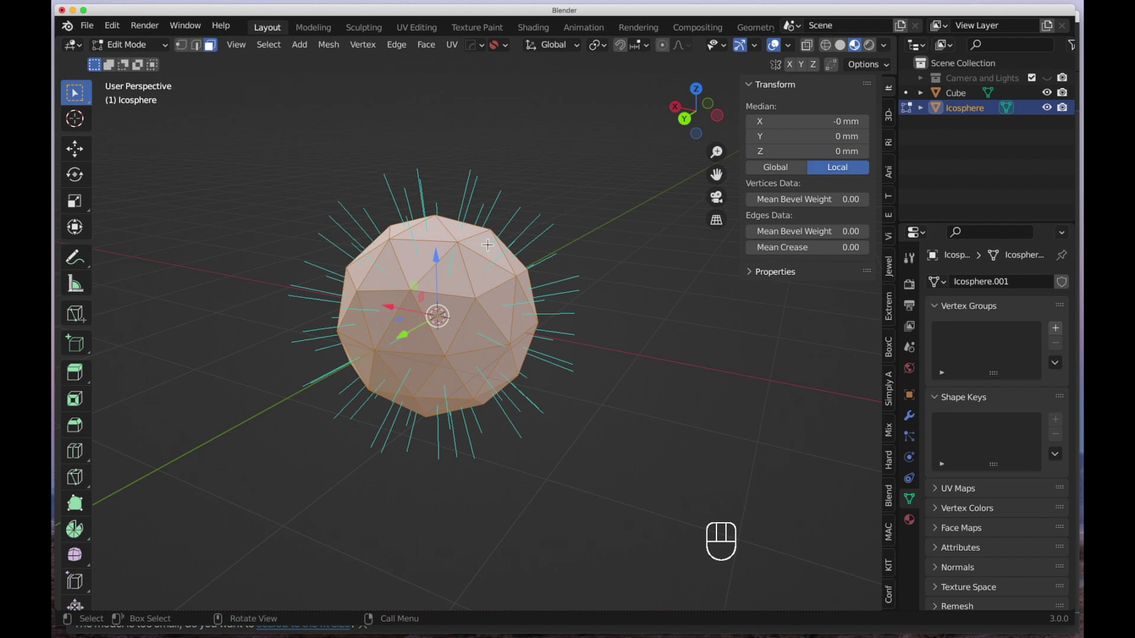
{"action": "middle_click_drag", "start_coordinate": [670, 209], "coordinate": [550, 317]}
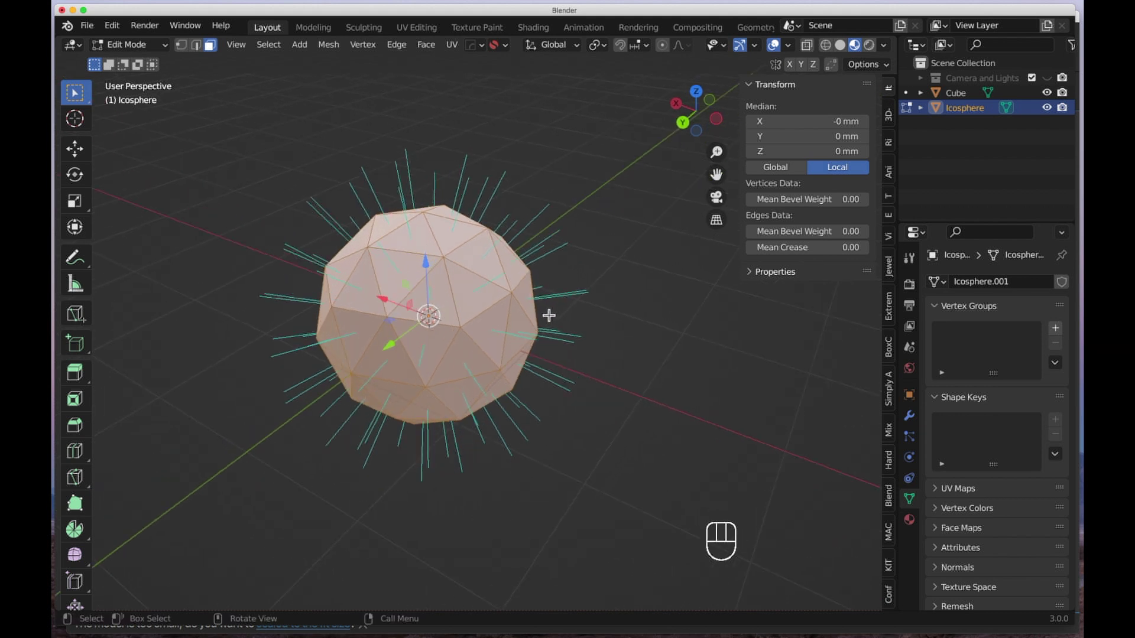
{"action": "scroll", "coordinate": [520, 280], "scroll_direction": "up", "scroll_amount": 3}
{"action": "middle_click_drag", "start_coordinate": [519, 280], "coordinate": [482, 278]}
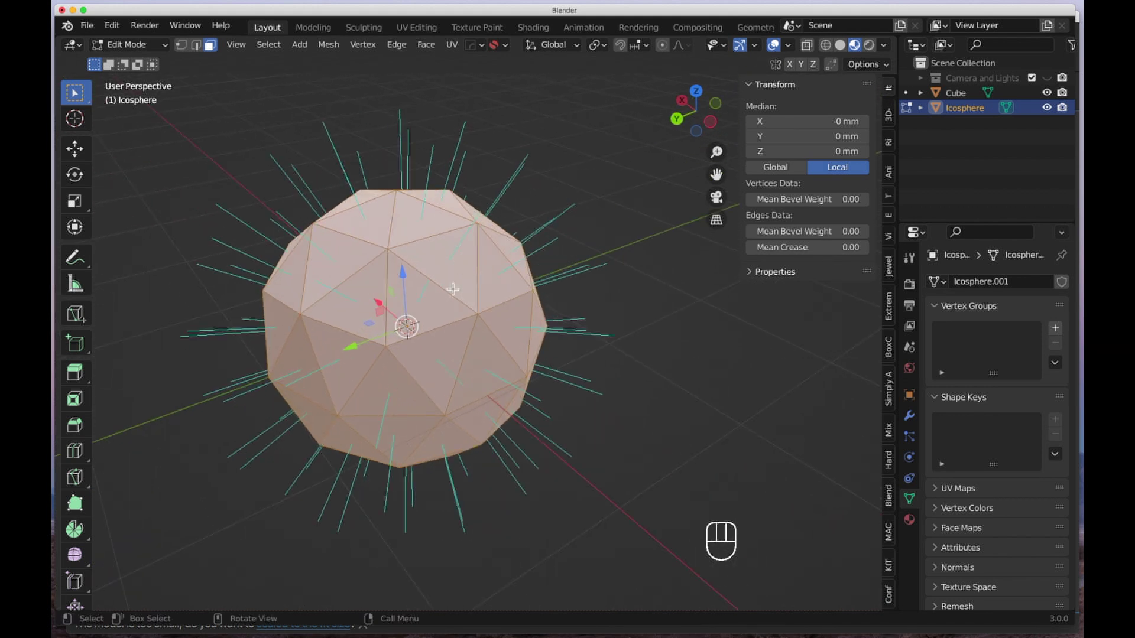
{"action": "key", "text": "c"}
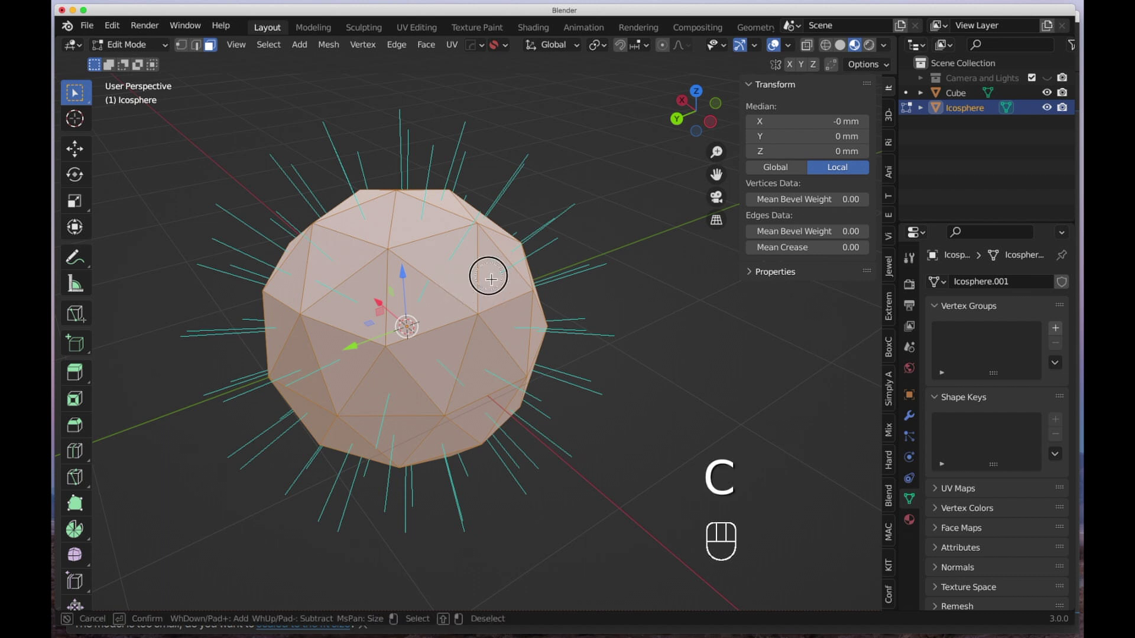
{"action": "scroll", "coordinate": [468, 290], "scroll_direction": "up", "scroll_amount": 2}
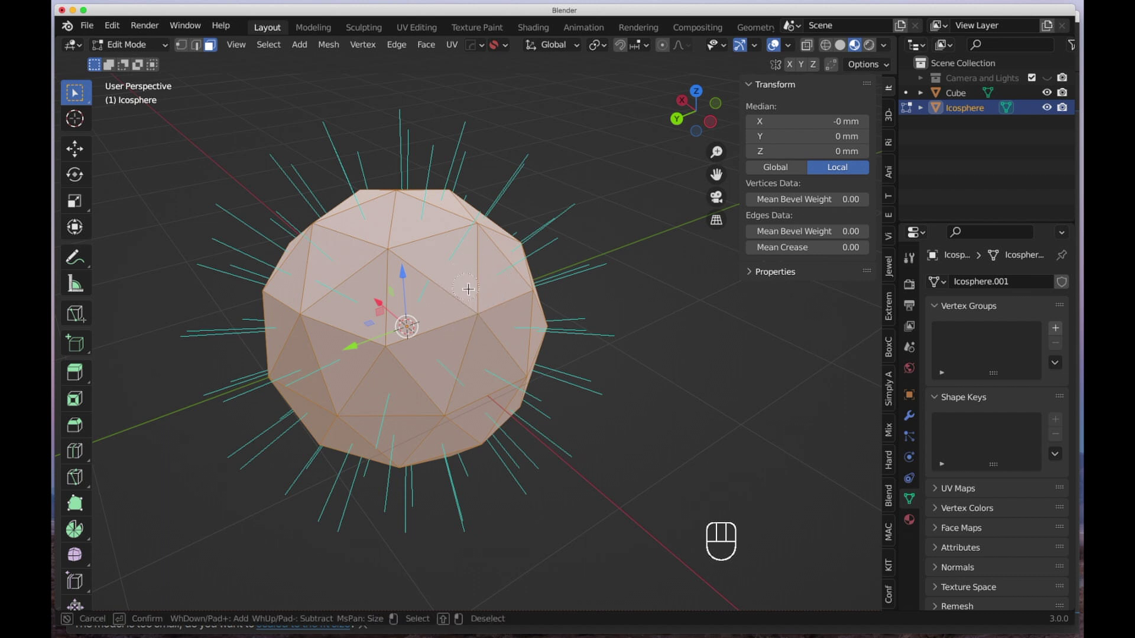
{"action": "right_click", "coordinate": [453, 300]}
- Deselect everything and circle-select a hexagonal patch of adjacent faces on the front of the ico sphere
{"action": "key", "text": "a"}
{"action": "key", "text": "a"}
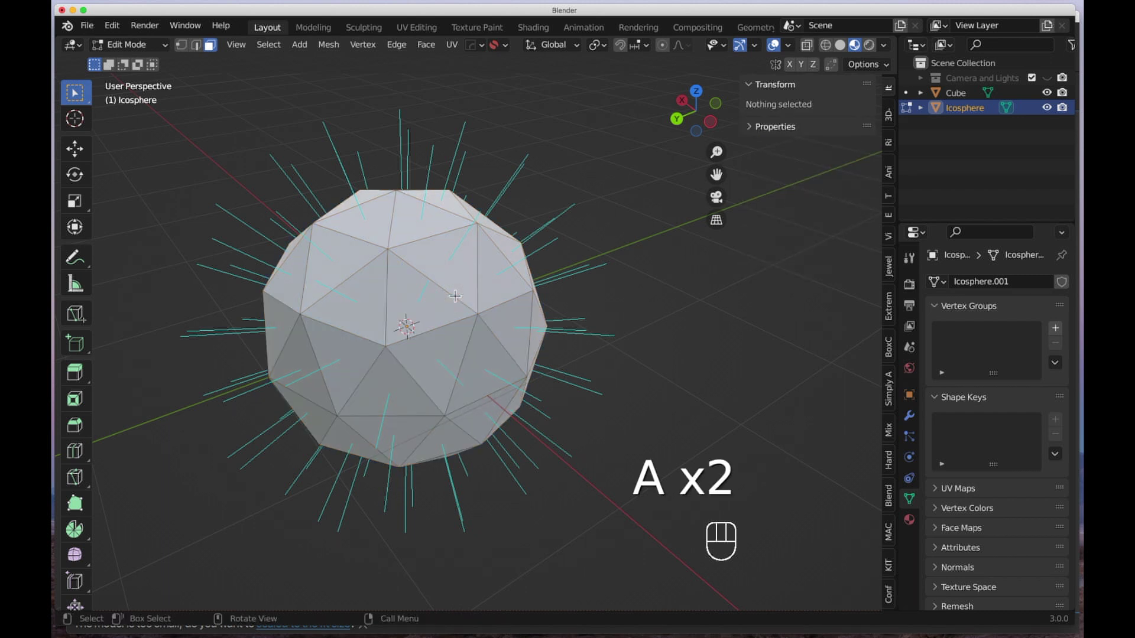
{"action": "key", "text": "c"}
{"action": "mouse_move", "coordinate": [461, 300]}
{"action": "left_mouse_down"}
{"action": "mouse_move", "coordinate": [461, 335]}
{"action": "mouse_move", "coordinate": [484, 334]}
{"action": "mouse_move", "coordinate": [490, 310]}
{"action": "left_mouse_up"}
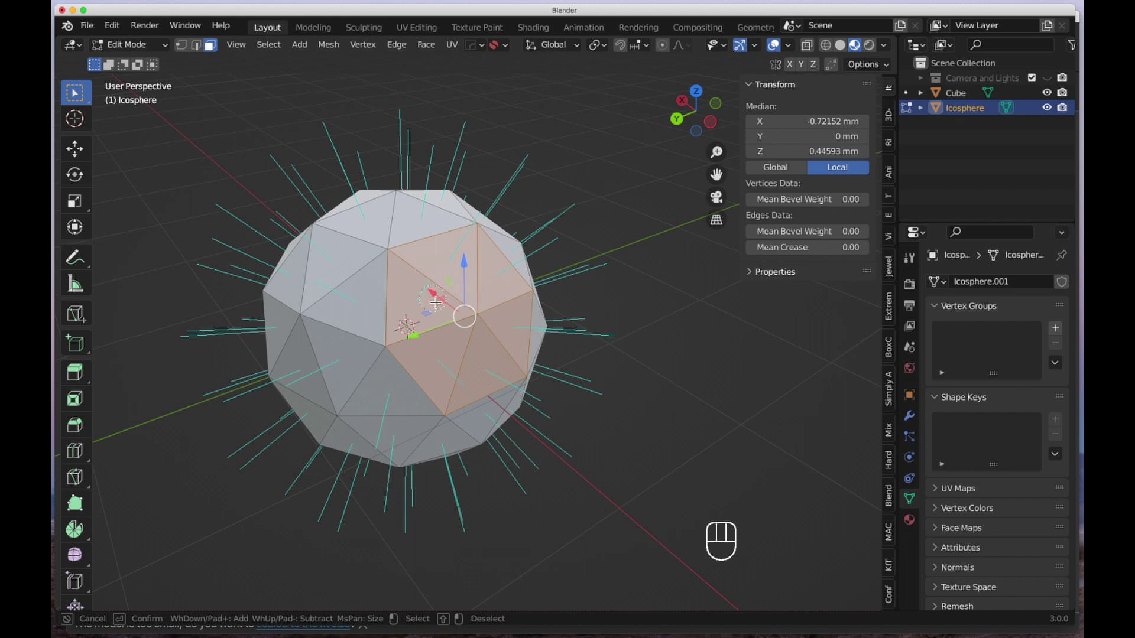
{"action": "key", "text": "shift"}
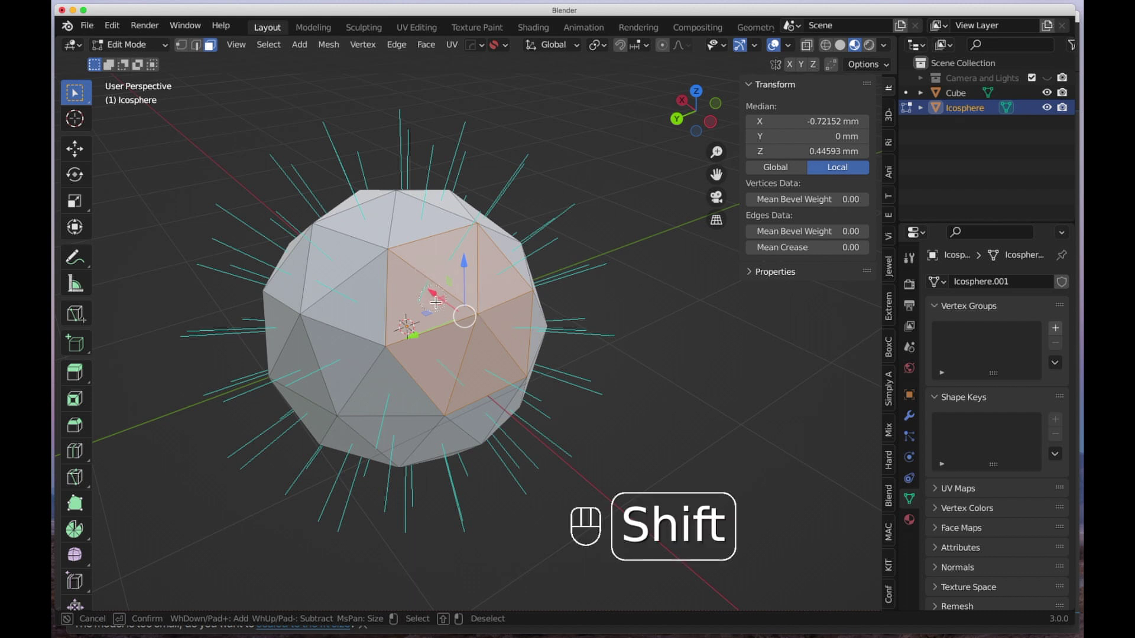
{"action": "right_click", "coordinate": [436, 302]}
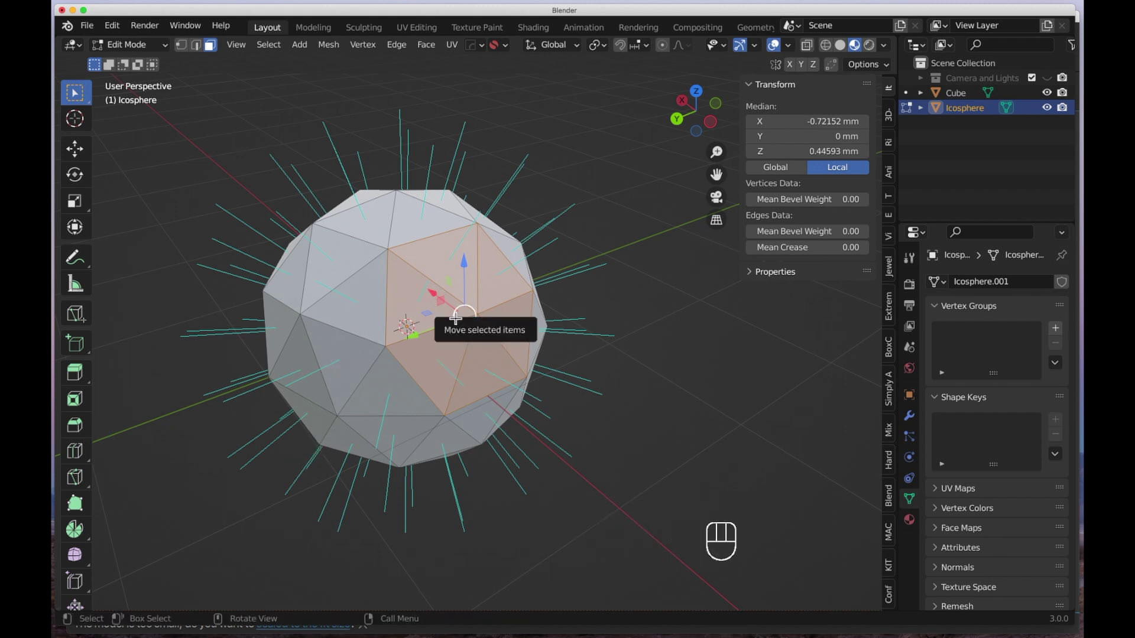
- Recalculate the normals of the selected ico sphere faces with the Inside option enabled, and clear the selection
{"action": "key", "text": "shift"}
{"action": "key", "text": "shift+n"}
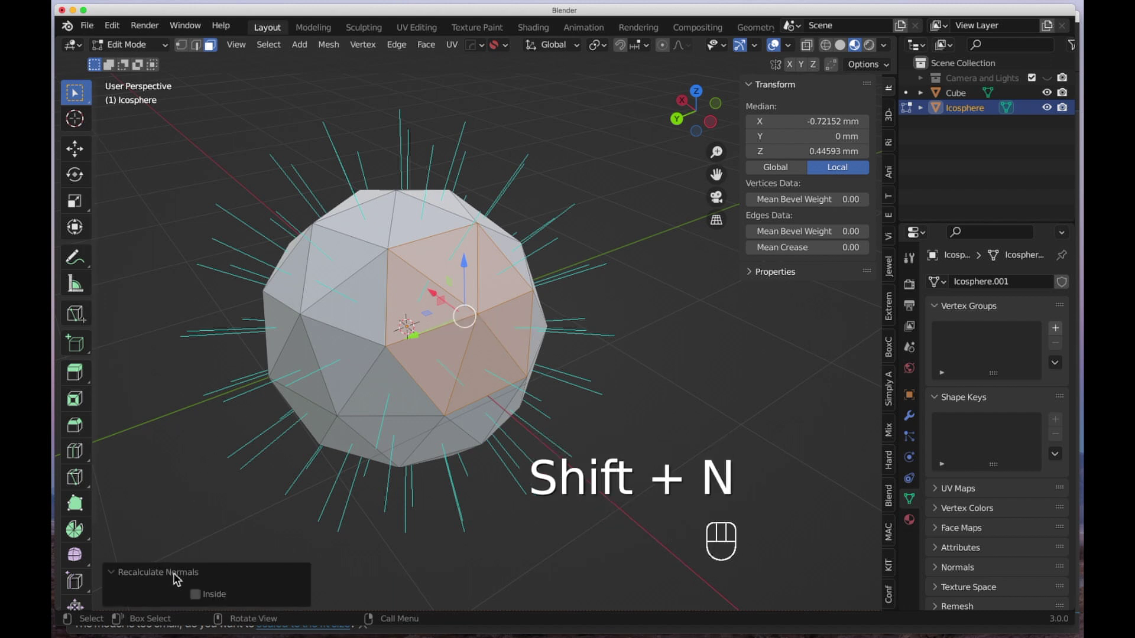
{"action": "left_click", "coordinate": [196, 595]}
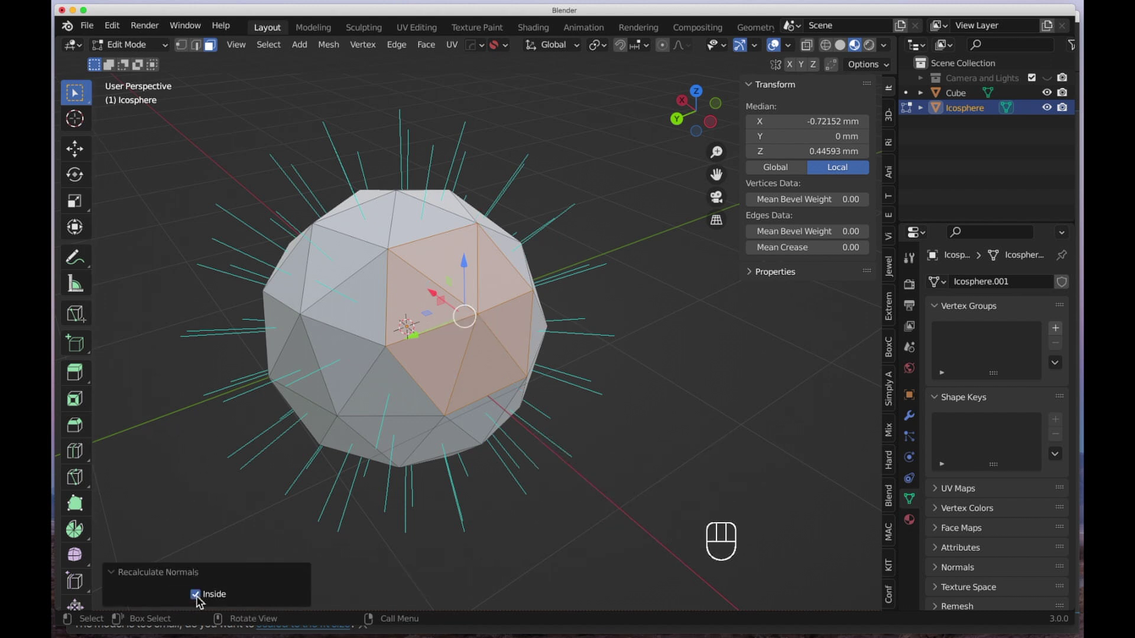
{"action": "left_click", "coordinate": [694, 378]}
{"action": "middle_click_drag", "start_coordinate": [694, 377], "coordinate": [749, 382]}
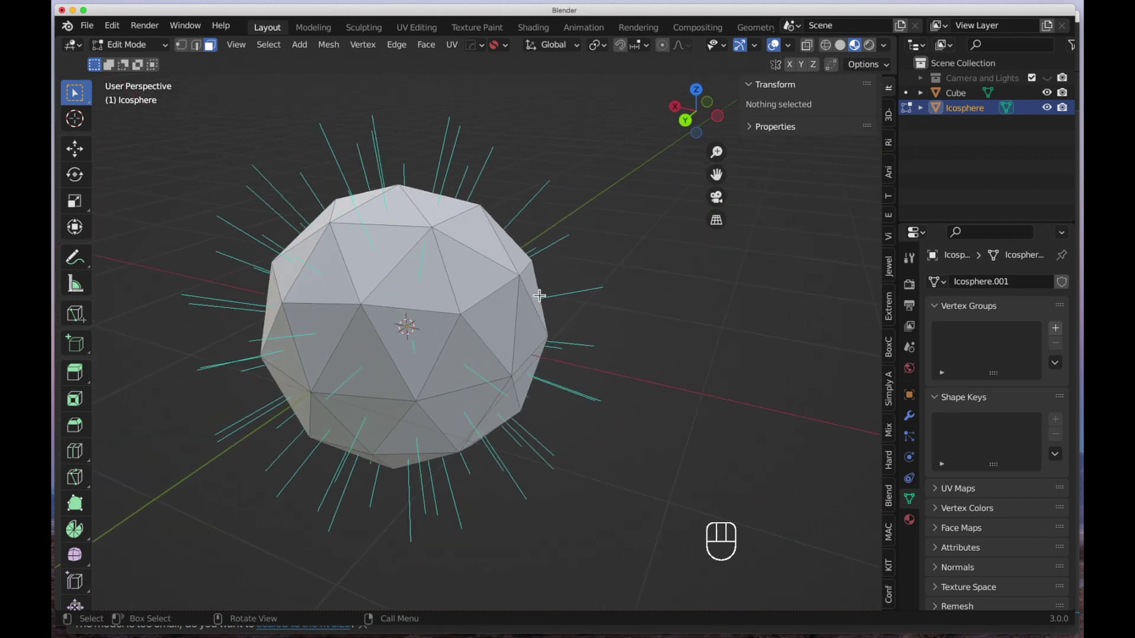
{"action": "middle_click_drag", "start_coordinate": [487, 282], "coordinate": [426, 299]}
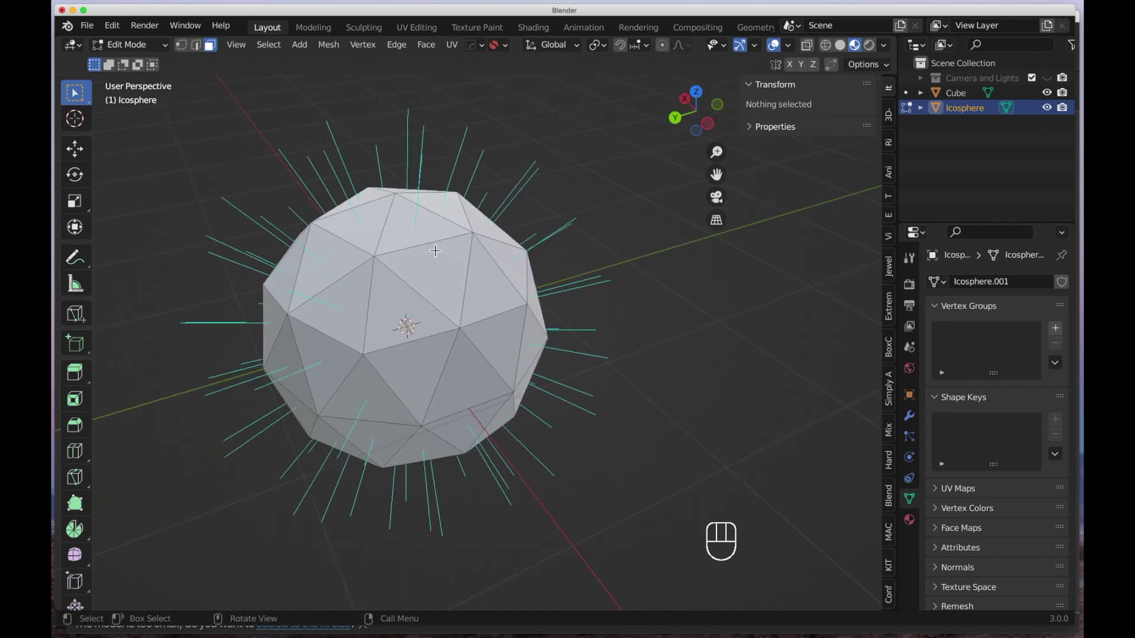
{"action": "middle_click_drag", "start_coordinate": [427, 300], "coordinate": [446, 269]}
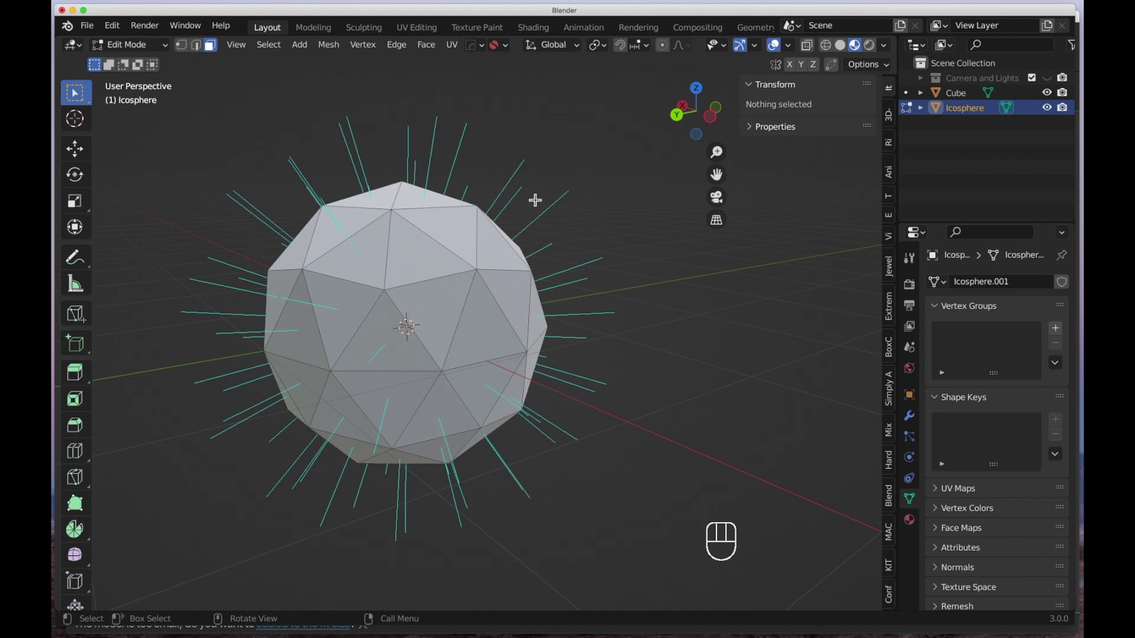
- Return the ico sphere to Object Mode and give it a new material with a bright green base color
{"action": "key", "text": "Tab"}
{"action": "scroll", "coordinate": [444, 252], "scroll_direction": "down", "scroll_amount": 3}
{"action": "middle_click_drag", "start_coordinate": [466, 319], "coordinate": [477, 373]}
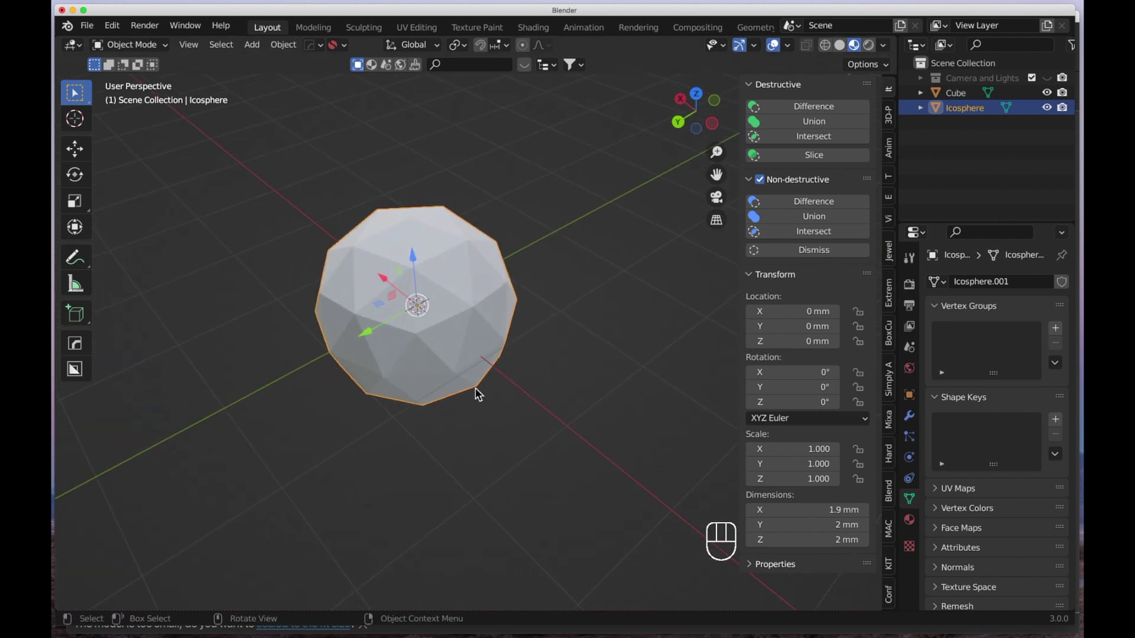
{"action": "left_click", "coordinate": [913, 524]}
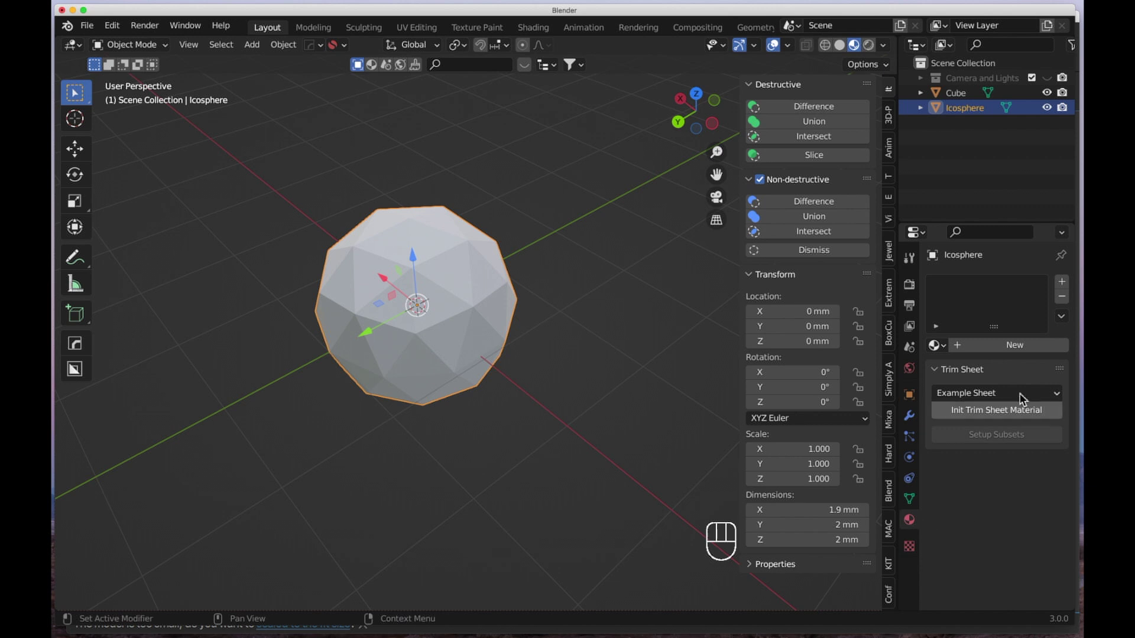
{"action": "left_click", "coordinate": [978, 348]}
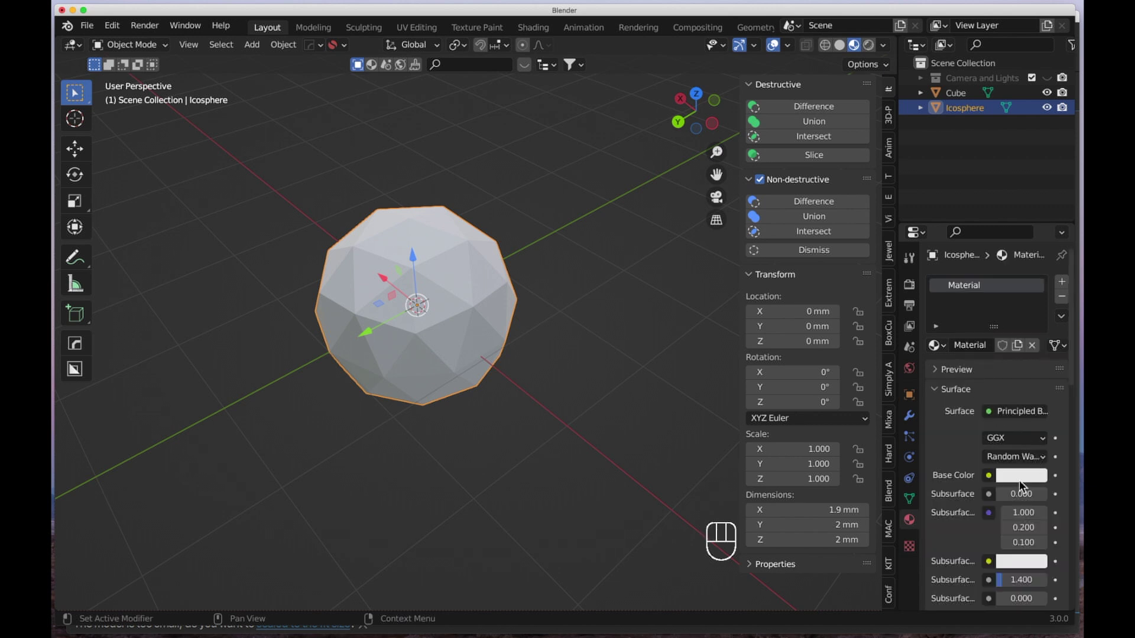
{"action": "left_click", "coordinate": [1019, 478]}
{"action": "left_click_drag", "start_coordinate": [969, 334], "coordinate": [932, 284]}
{"action": "middle_click_drag", "start_coordinate": [288, 331], "coordinate": [271, 381]}
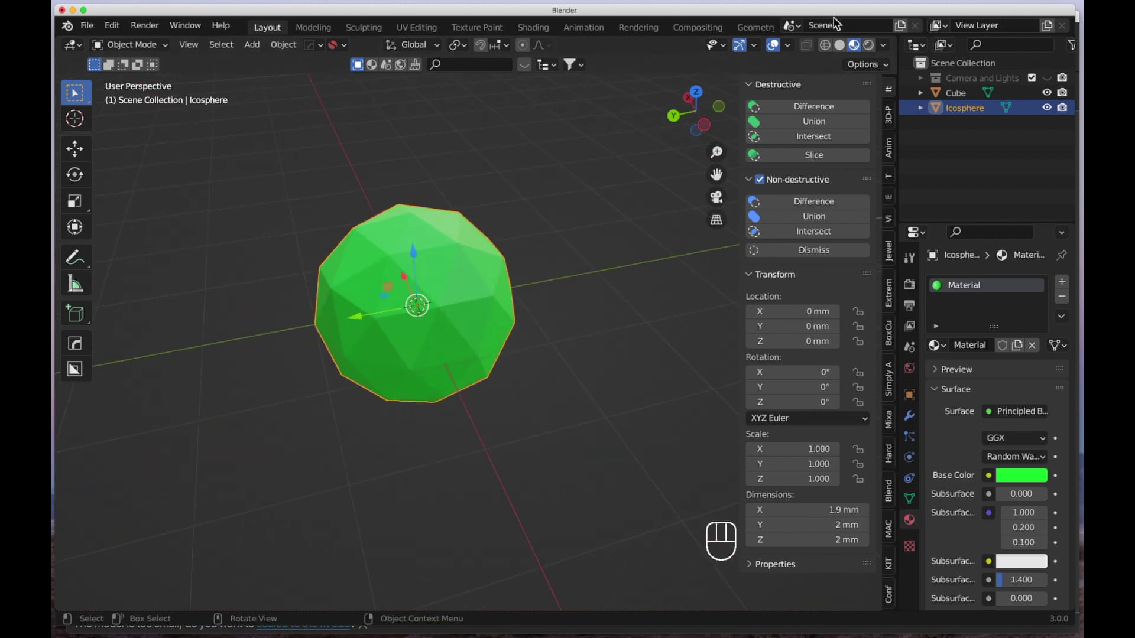
- Preview the green ico sphere in Rendered shading from several sides and set the viewport to Solid shading
{"action": "left_click", "coordinate": [867, 50]}
{"action": "mouse_move", "coordinate": [275, 349]}
{"action": "middle_mouse_down"}
{"action": "mouse_move", "coordinate": [374, 331]}
{"action": "mouse_move", "coordinate": [551, 250]}
{"action": "middle_mouse_up"}
{"action": "left_click", "coordinate": [821, 45]}
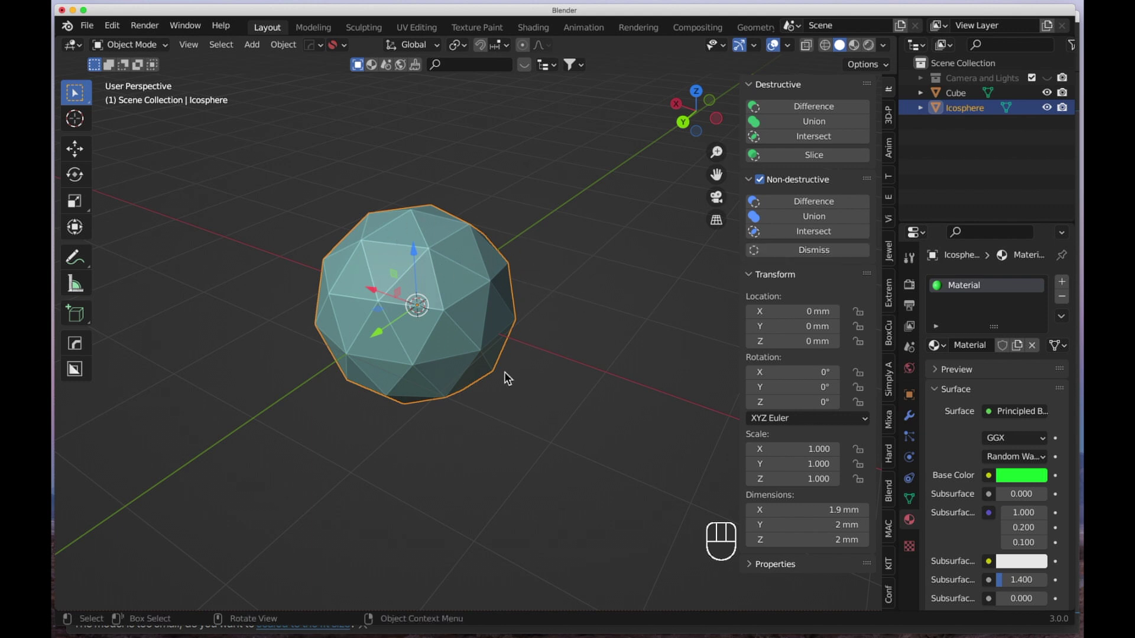
{"action": "left_click", "coordinate": [383, 241]}
- Export the selected ico sphere as ico.stl into the Work with Normals folder on the Desktop
{"action": "left_click", "coordinate": [87, 25]}
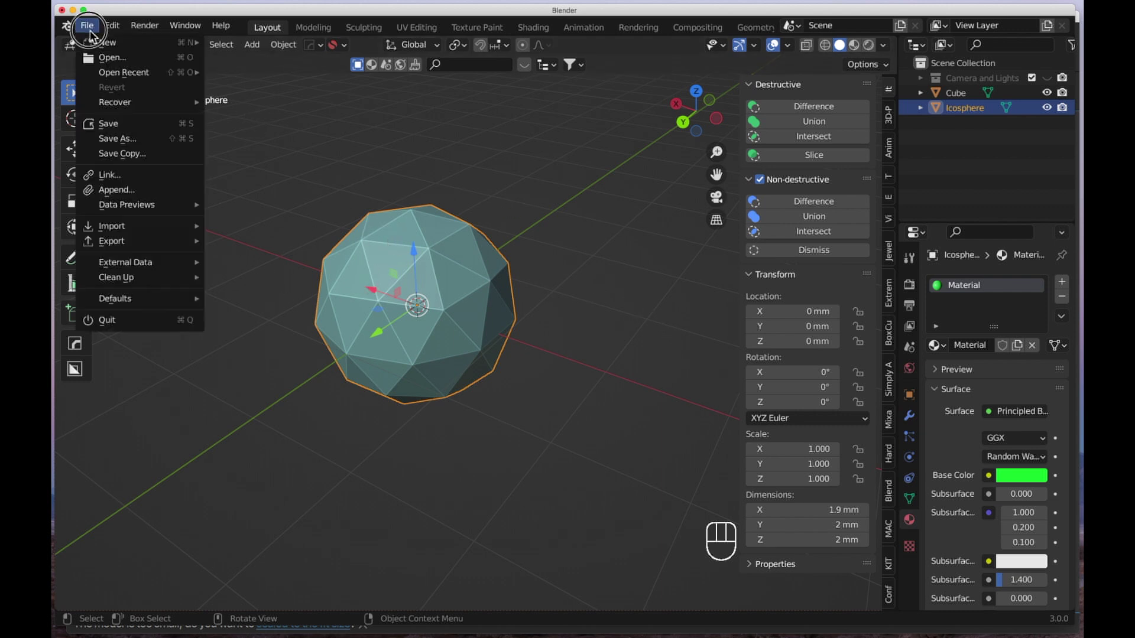
{"action": "mouse_move", "coordinate": [111, 242]}
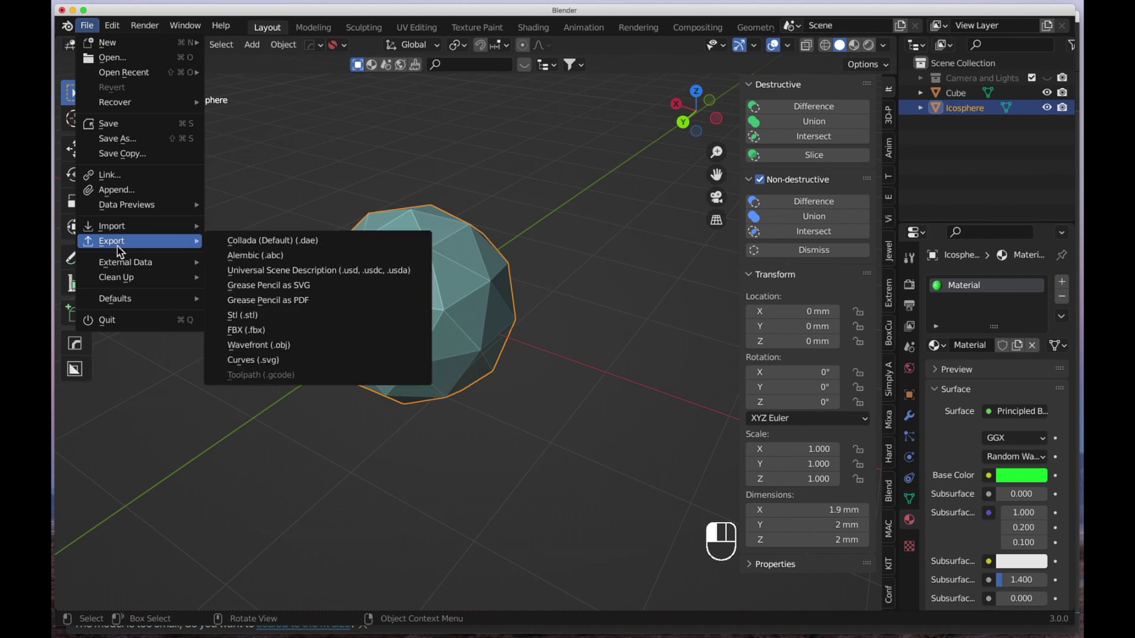
{"action": "left_click", "coordinate": [264, 317]}
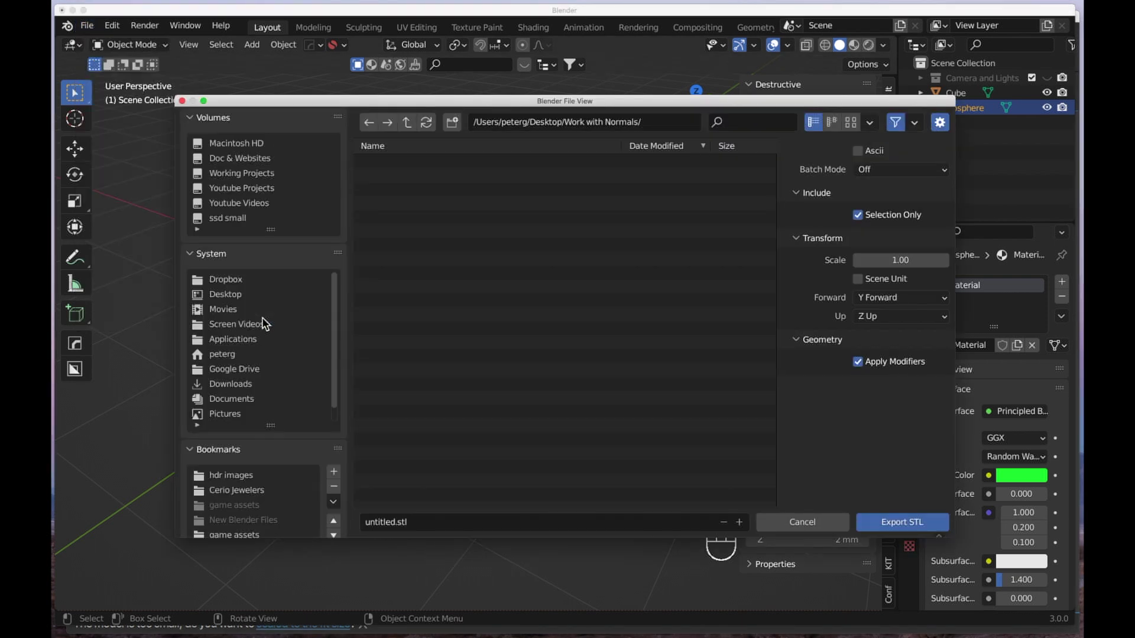
{"action": "left_click", "coordinate": [224, 299]}
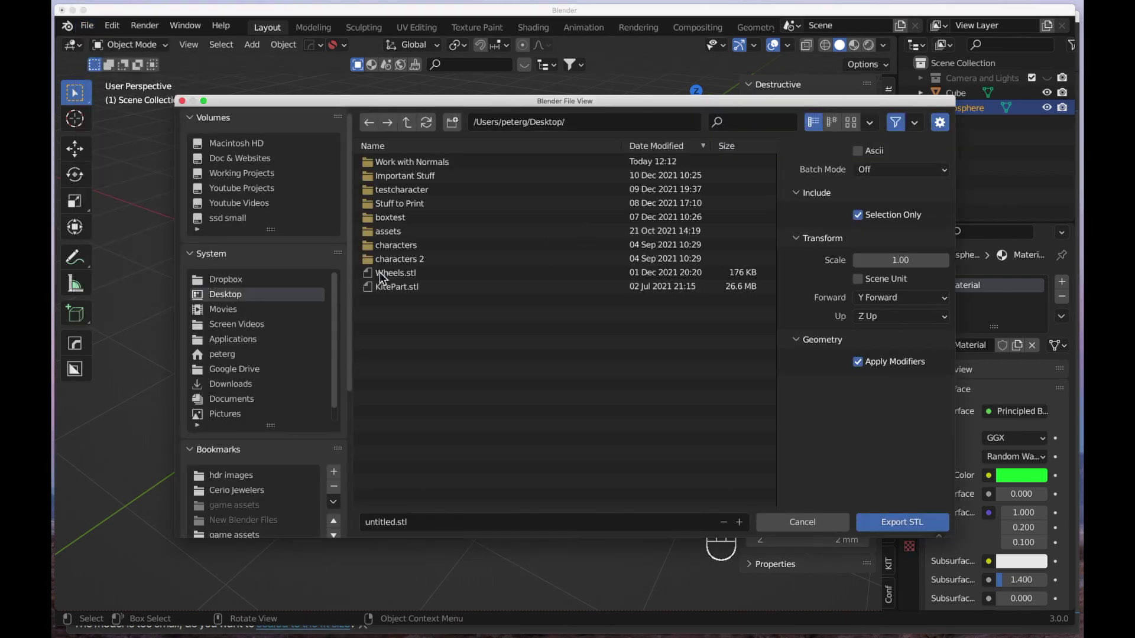
{"action": "double_click", "coordinate": [394, 161]}
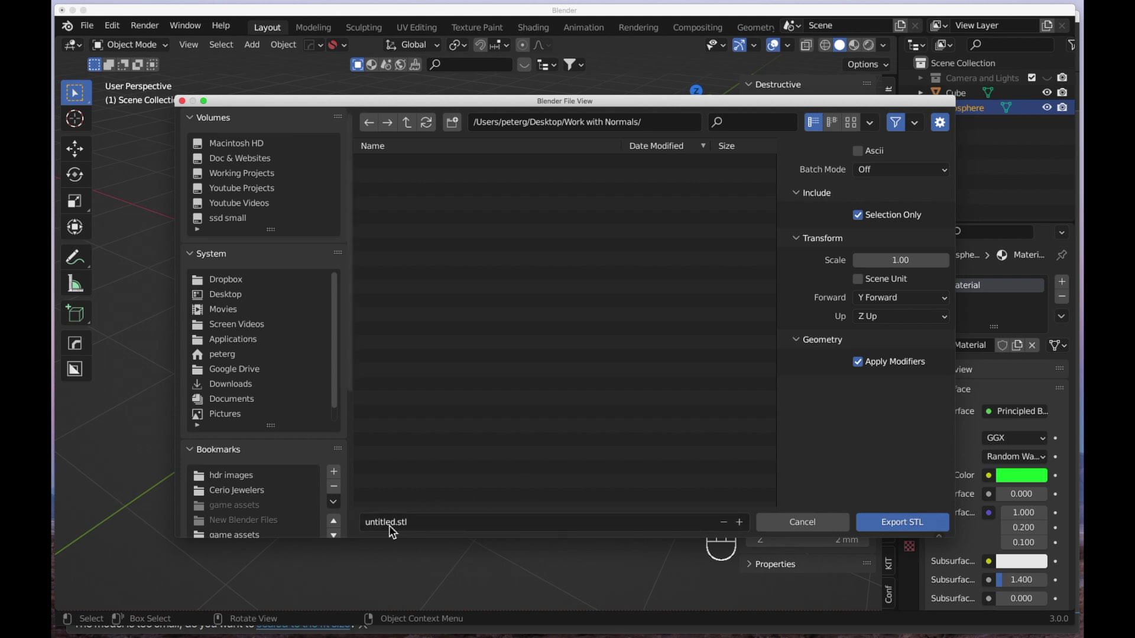
{"action": "left_click", "coordinate": [371, 525]}
{"action": "double_click", "coordinate": [370, 525]}
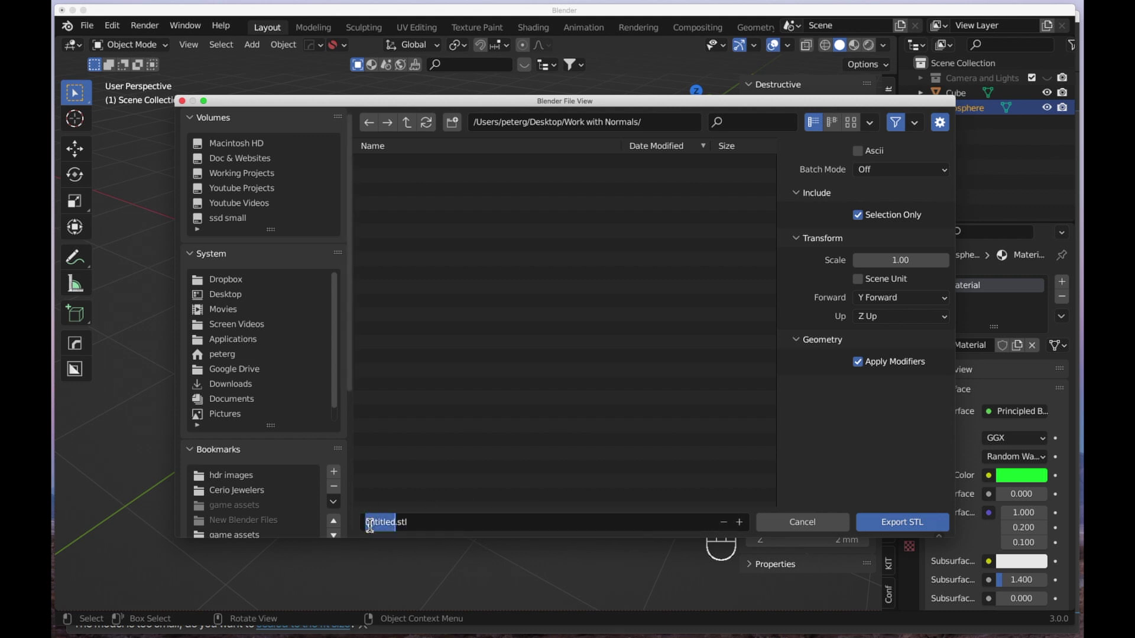
{"action": "type", "text": "10"}
{"action": "left_click", "coordinate": [878, 524]}
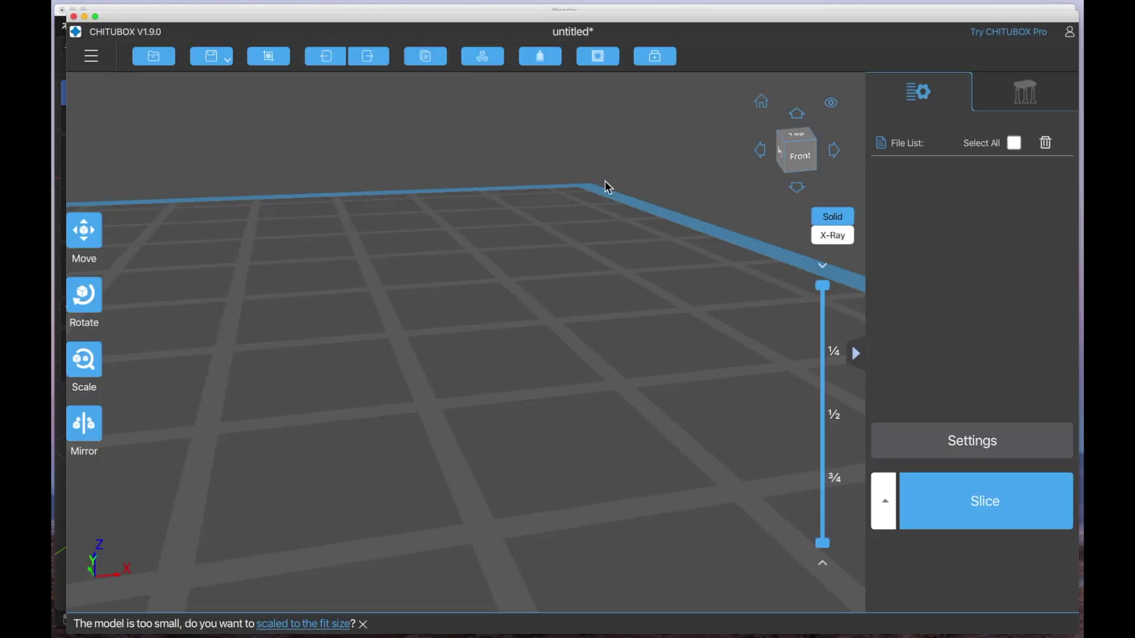
- Switch to CHITUBOX, open ico.stl from the Work with Normals folder, and inspect its flipped faces from several sides
{"action": "left_click", "coordinate": [90, 60]}
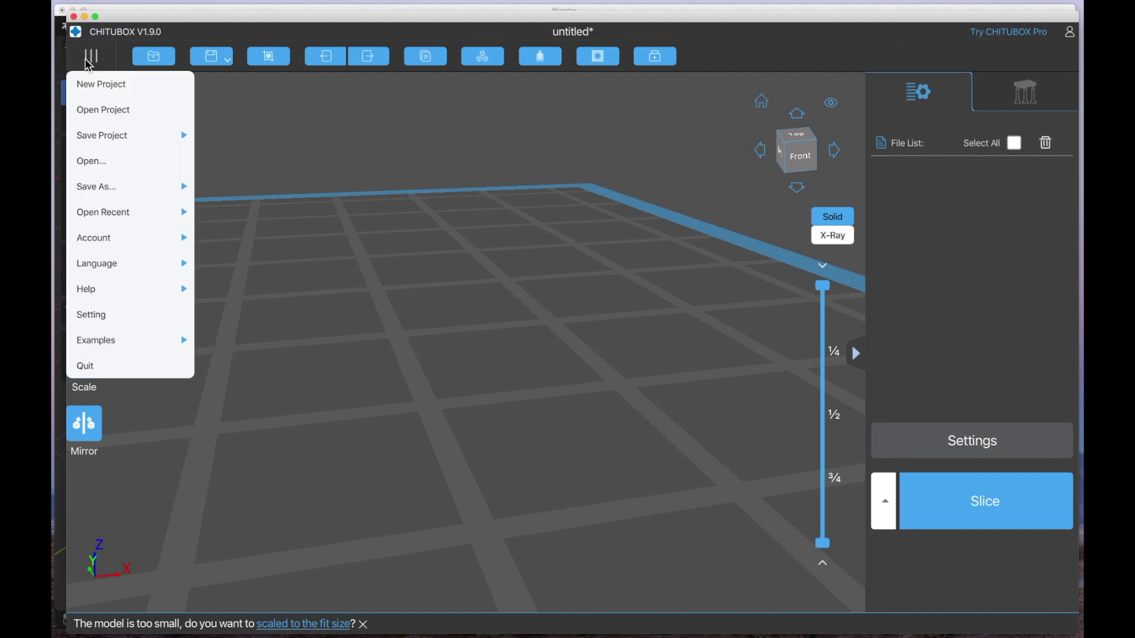
{"action": "left_click", "coordinate": [104, 170]}
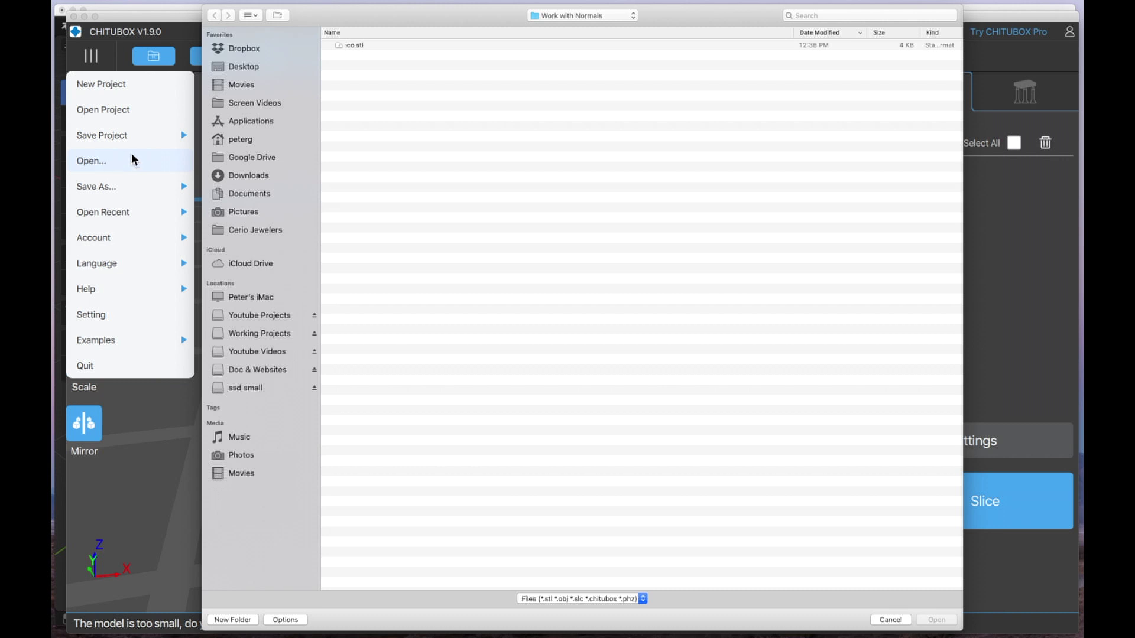
{"action": "double_click", "coordinate": [357, 47]}
{"action": "left_click_drag", "start_coordinate": [427, 430], "coordinate": [479, 324]}
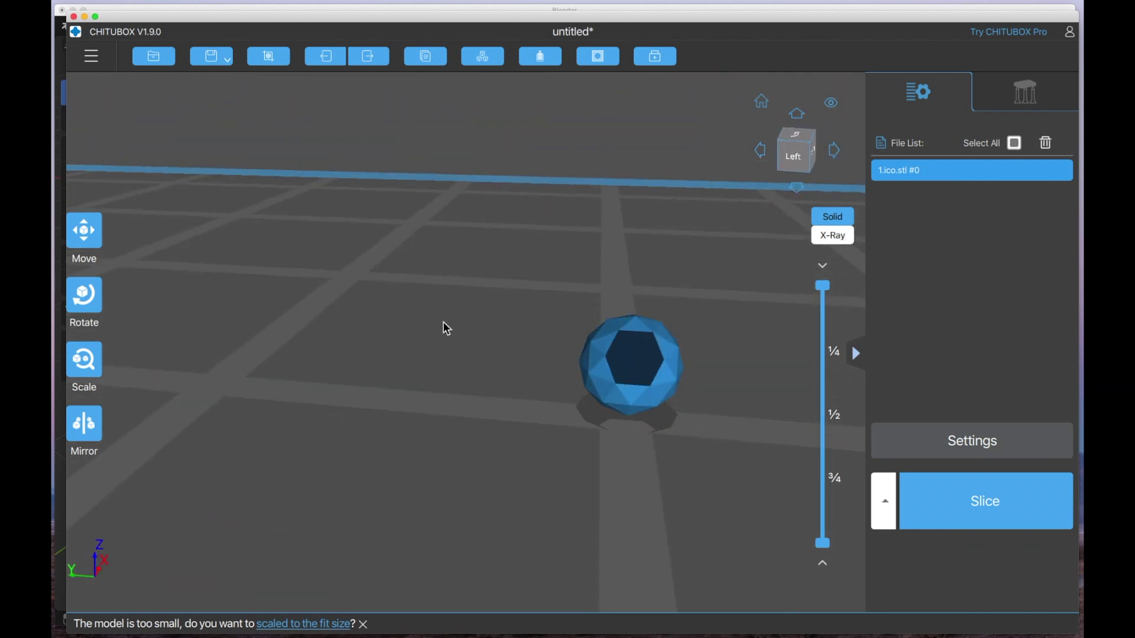
{"action": "scroll", "coordinate": [447, 322], "scroll_direction": "down", "scroll_amount": 5}
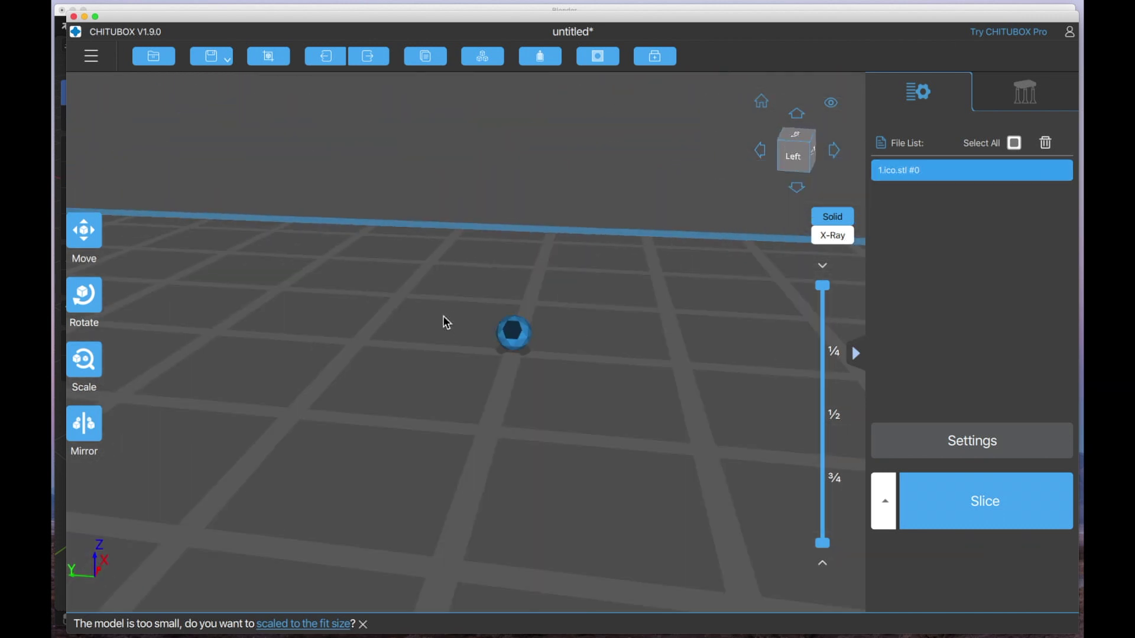
{"action": "scroll", "coordinate": [520, 334], "scroll_direction": "up", "scroll_amount": 5}
{"action": "left_click_drag", "start_coordinate": [576, 355], "coordinate": [582, 378]}
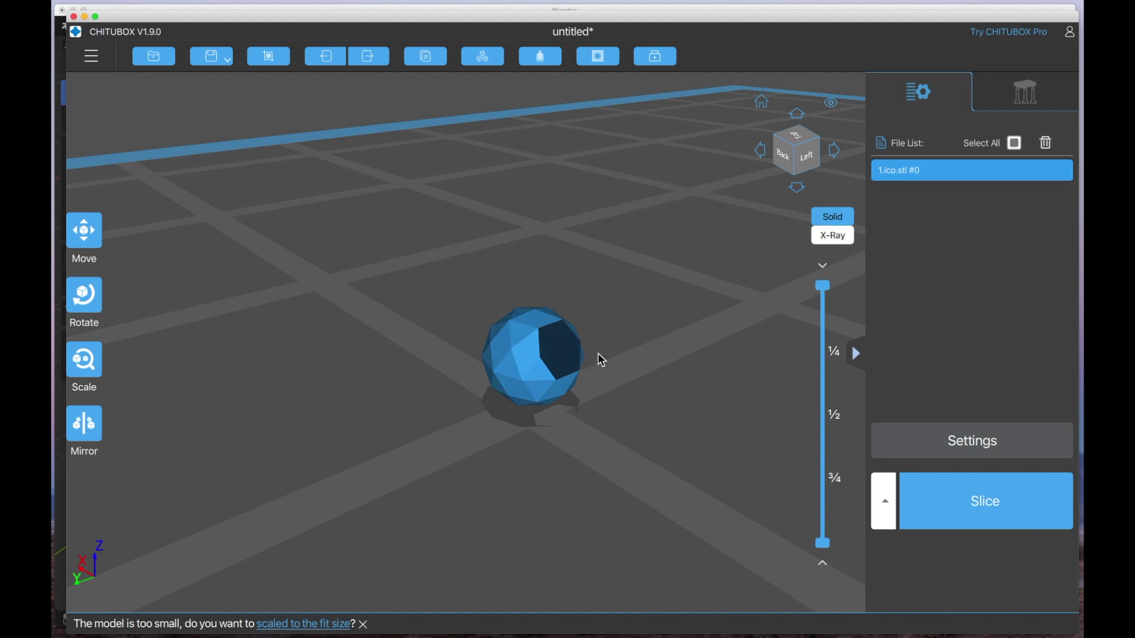
{"action": "left_click_drag", "start_coordinate": [588, 364], "coordinate": [552, 359]}
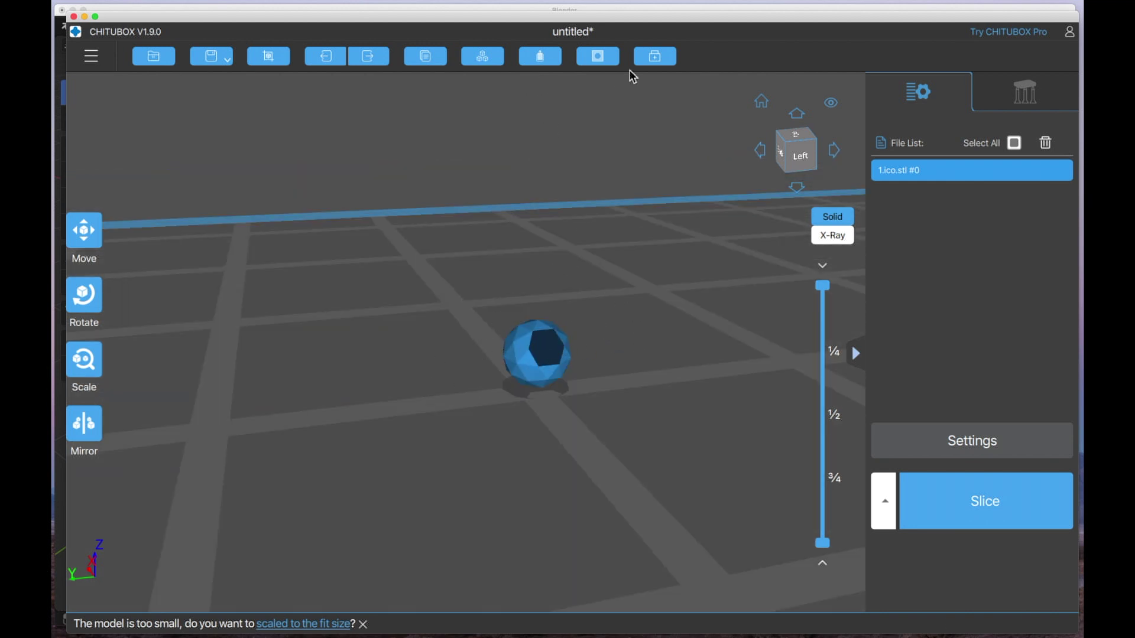
- Try Invert Normal on the imported sphere, invert it back, and run Auto repair on the model
{"action": "left_click", "coordinate": [656, 58]}
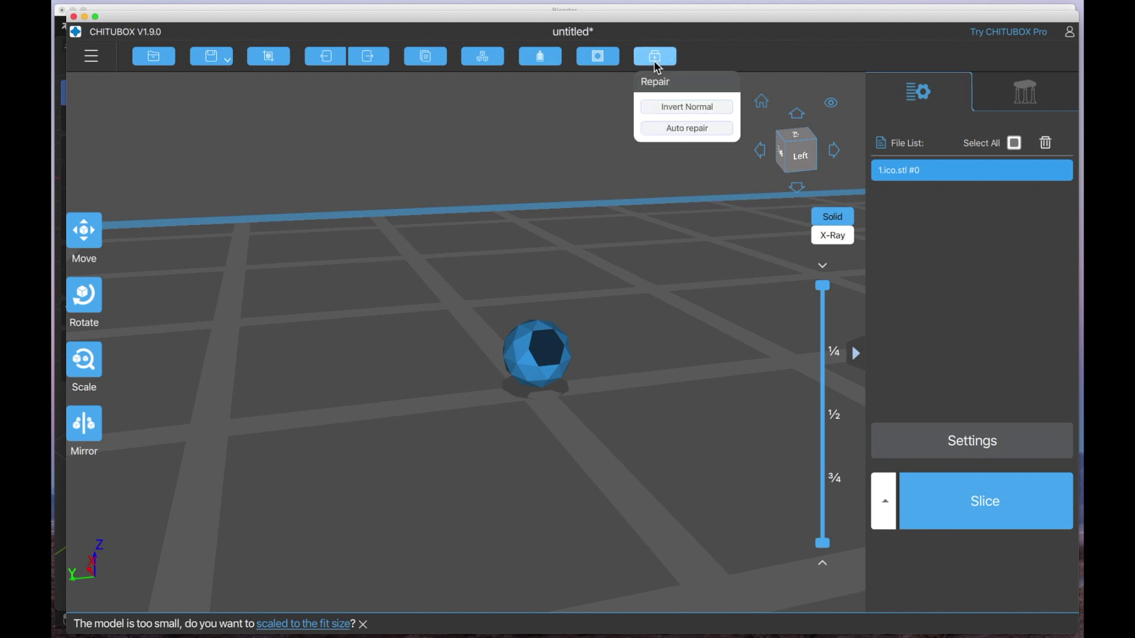
{"action": "left_click", "coordinate": [699, 109]}
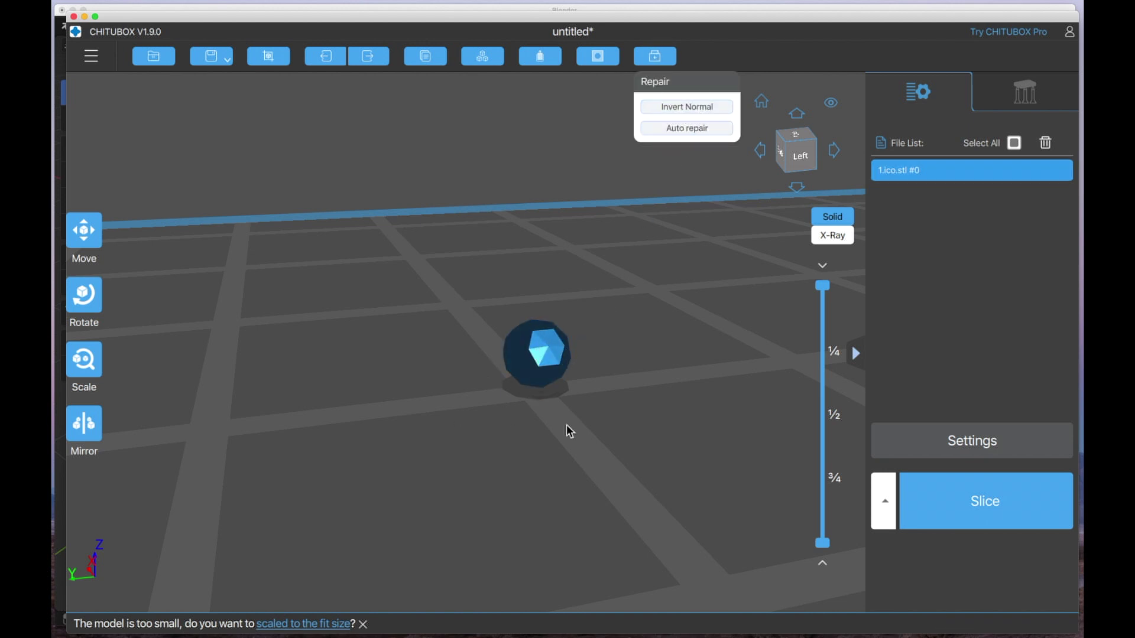
{"action": "left_click", "coordinate": [689, 116]}
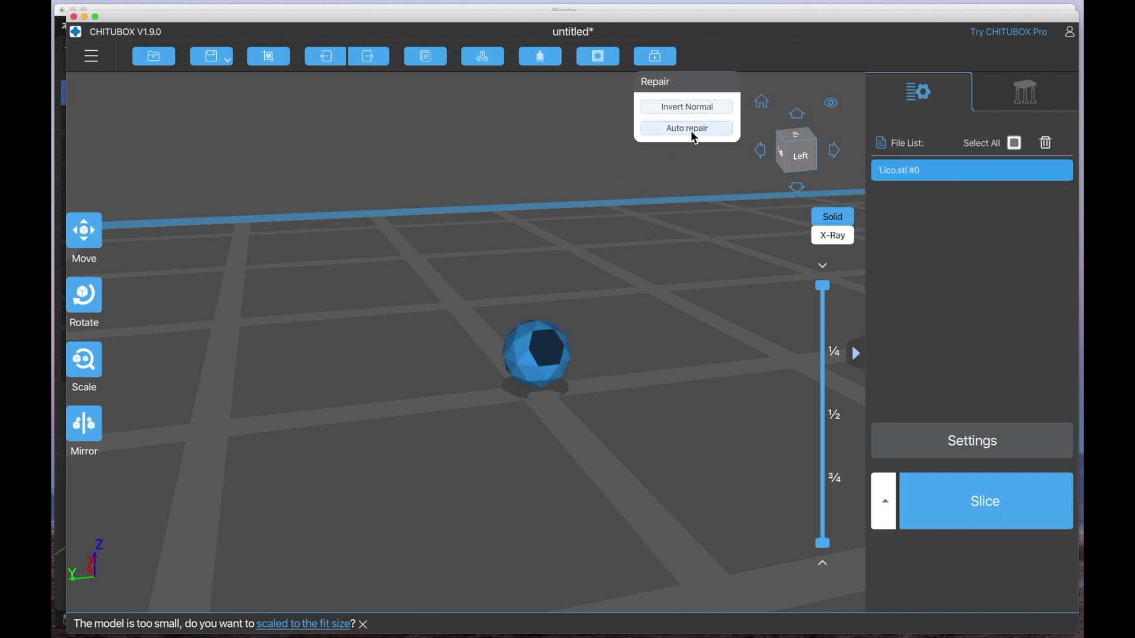
{"action": "left_click", "coordinate": [689, 129]}
{"action": "mouse_move", "coordinate": [484, 387]}
{"action": "left_mouse_down"}
{"action": "mouse_move", "coordinate": [509, 395]}
{"action": "mouse_move", "coordinate": [456, 380]}
{"action": "mouse_move", "coordinate": [530, 397]}
{"action": "mouse_move", "coordinate": [502, 395]}
{"action": "left_mouse_up"}
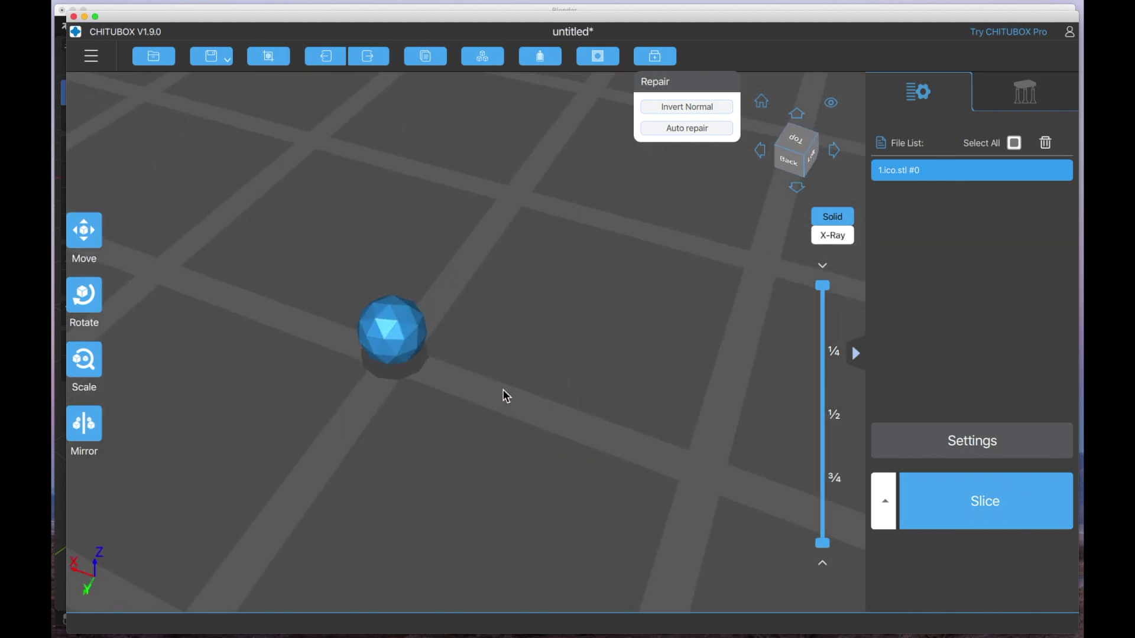
- Switch back to Blender and enable the Face Orientation overlay to examine the ico sphere's flipped faces
{"action": "left_click", "coordinate": [113, 10]}
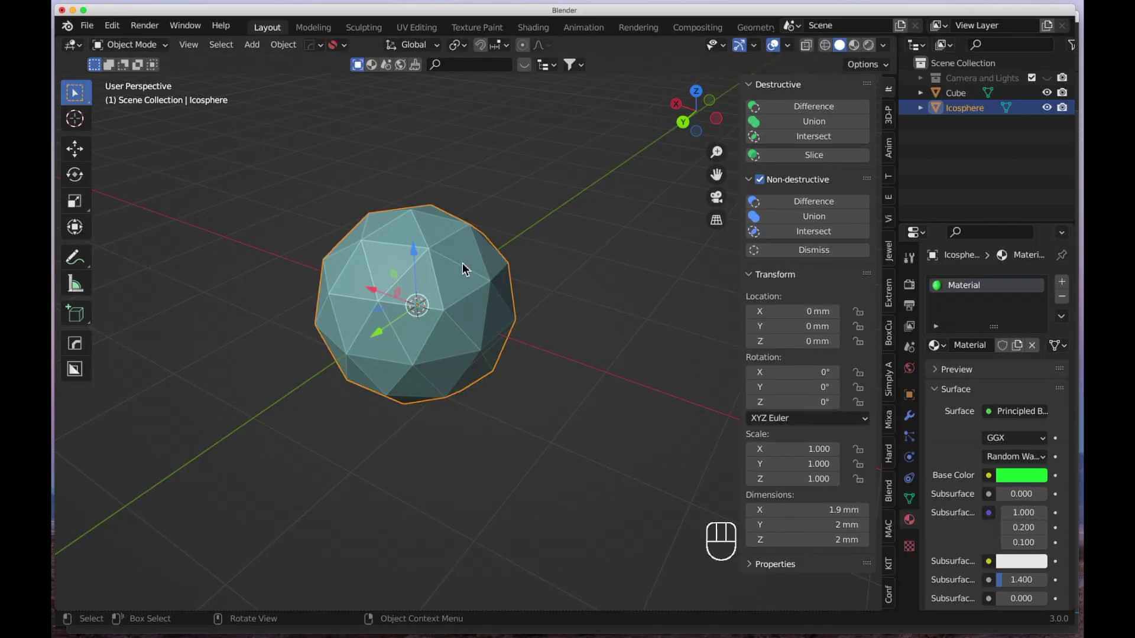
{"action": "middle_click_drag", "start_coordinate": [490, 380], "coordinate": [503, 357]}
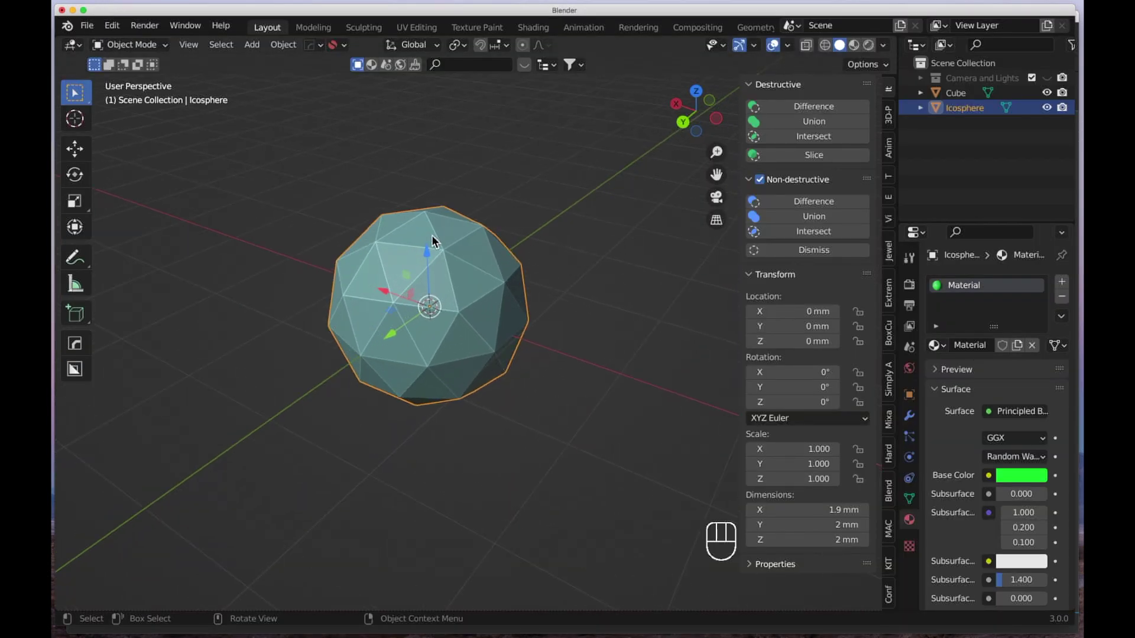
{"action": "middle_click_drag", "start_coordinate": [431, 317], "coordinate": [495, 268]}
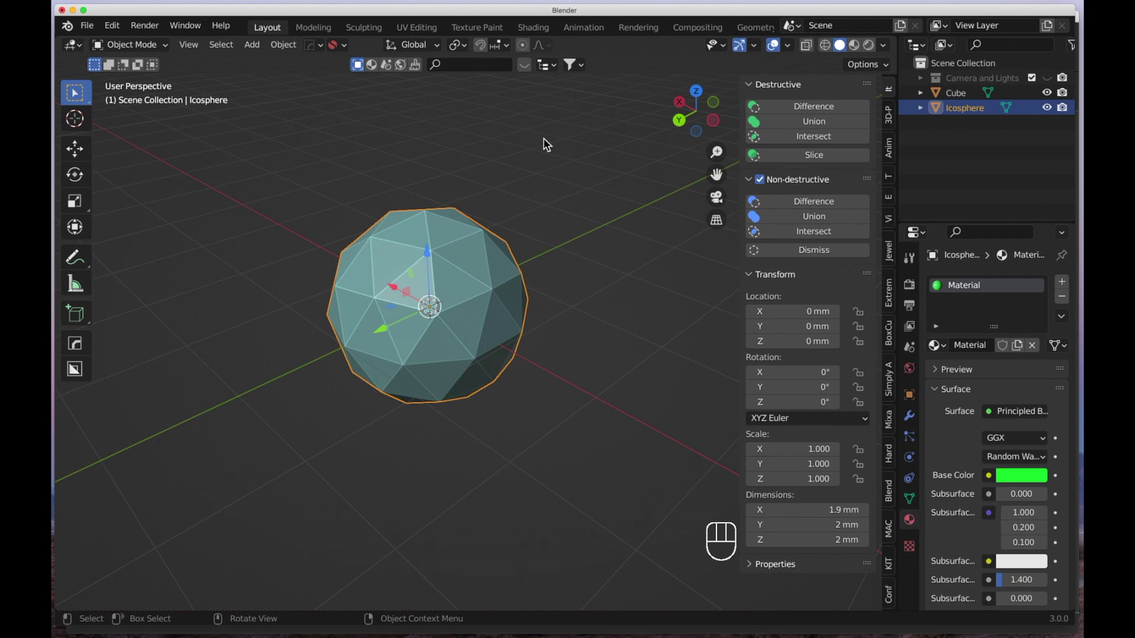
{"action": "left_click", "coordinate": [790, 47]}
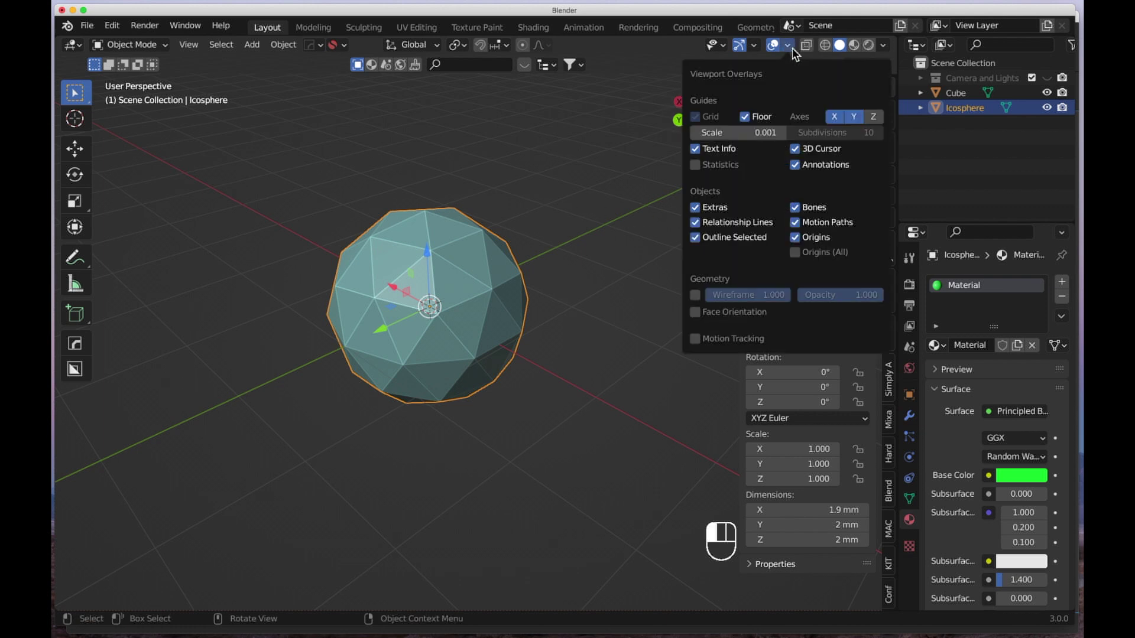
{"action": "left_click", "coordinate": [696, 313]}
{"action": "middle_click_drag", "start_coordinate": [364, 294], "coordinate": [395, 306]}
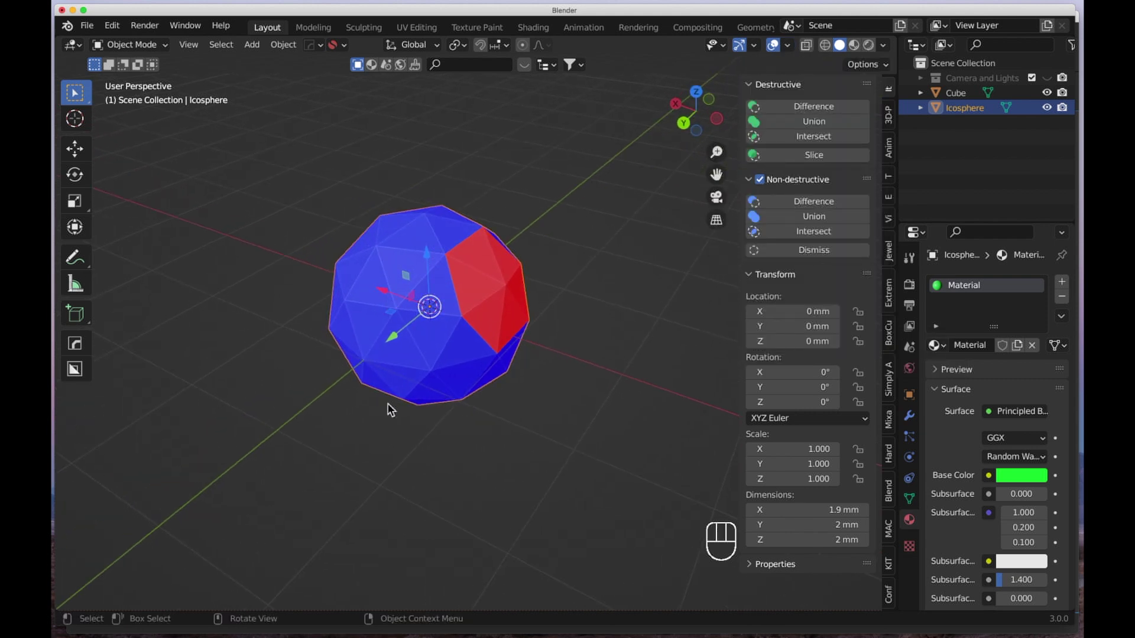
{"action": "middle_click_drag", "start_coordinate": [372, 363], "coordinate": [291, 283]}
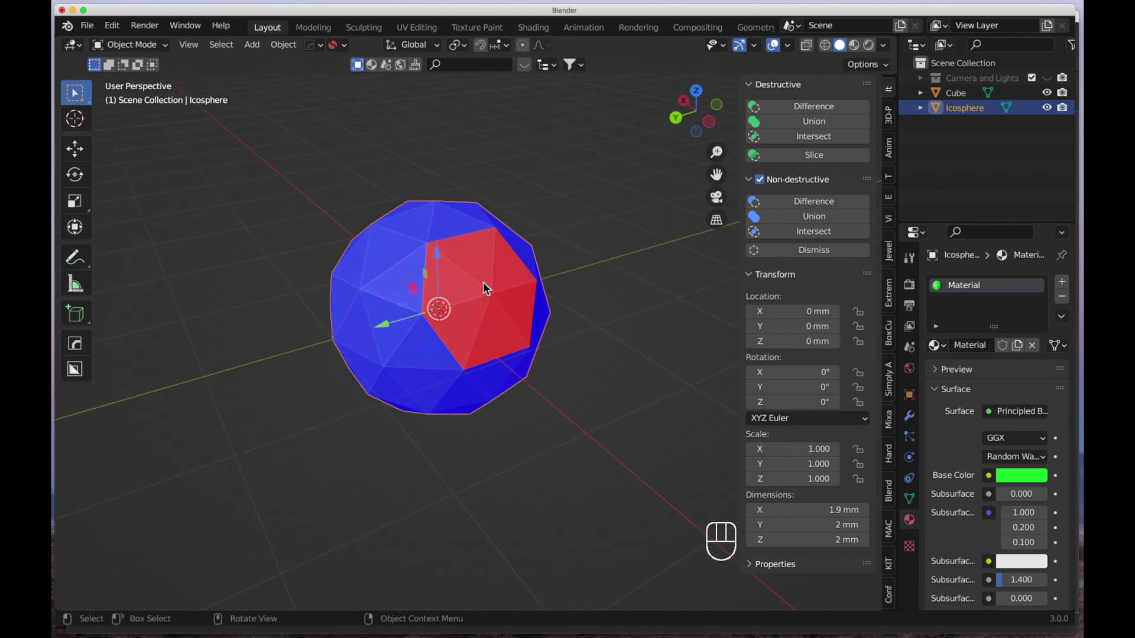
{"action": "middle_click_drag", "start_coordinate": [495, 303], "coordinate": [460, 289]}
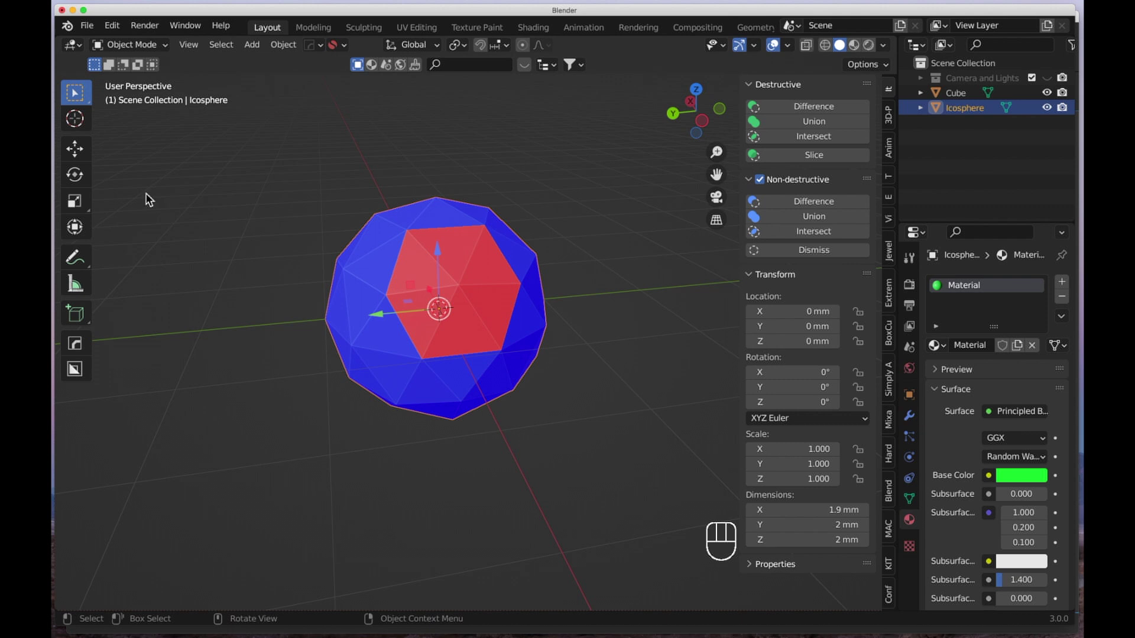
- Enter Edit Mode on the ico sphere and recalculate the normal of one red face to the outside
{"action": "key", "text": "Tab"}
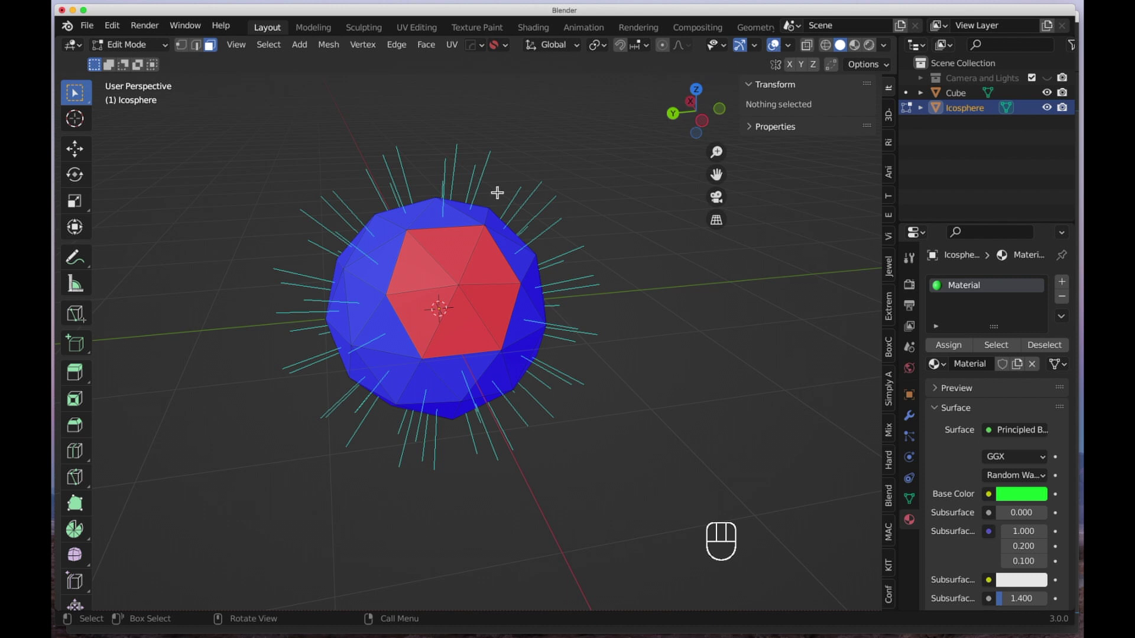
{"action": "middle_click_drag", "start_coordinate": [410, 337], "coordinate": [461, 344]}
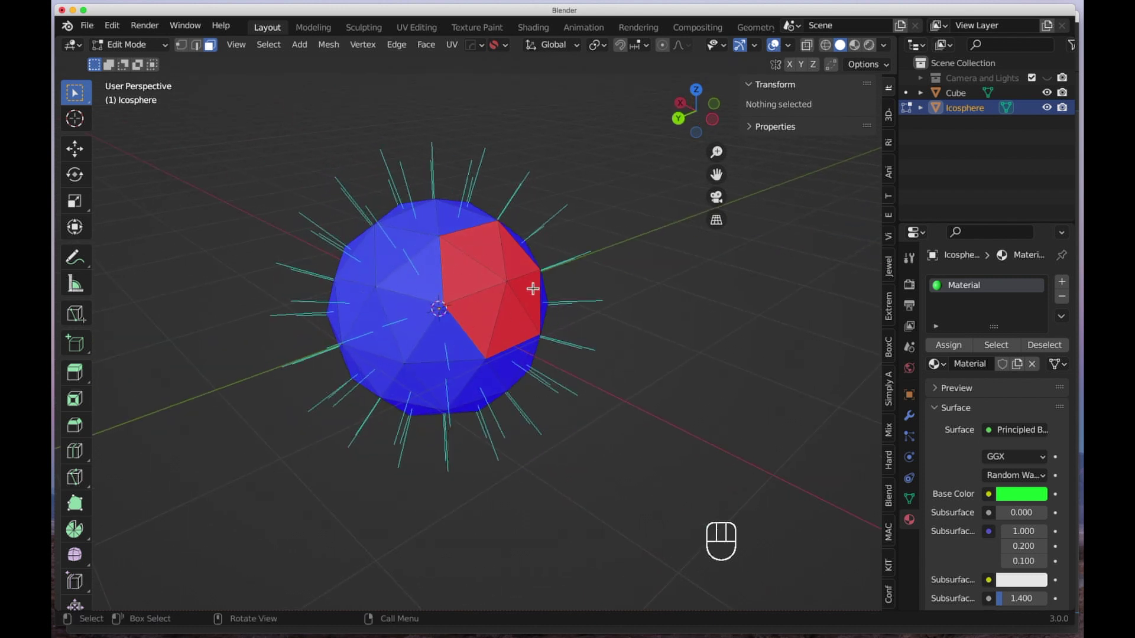
{"action": "left_click", "coordinate": [470, 279]}
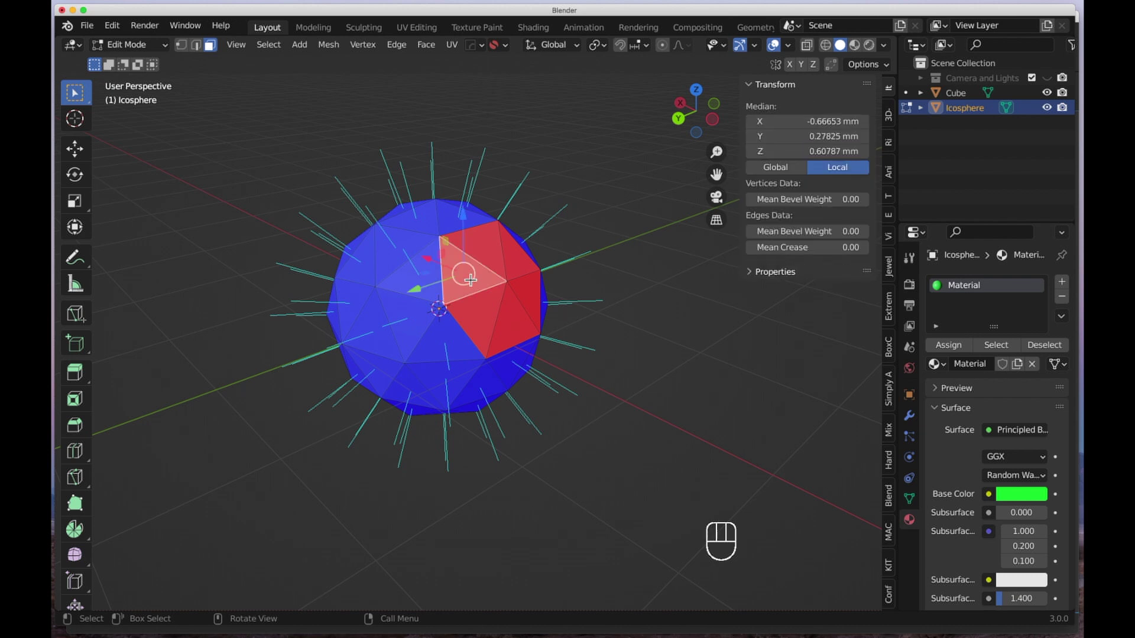
{"action": "key", "text": "shift+n"}
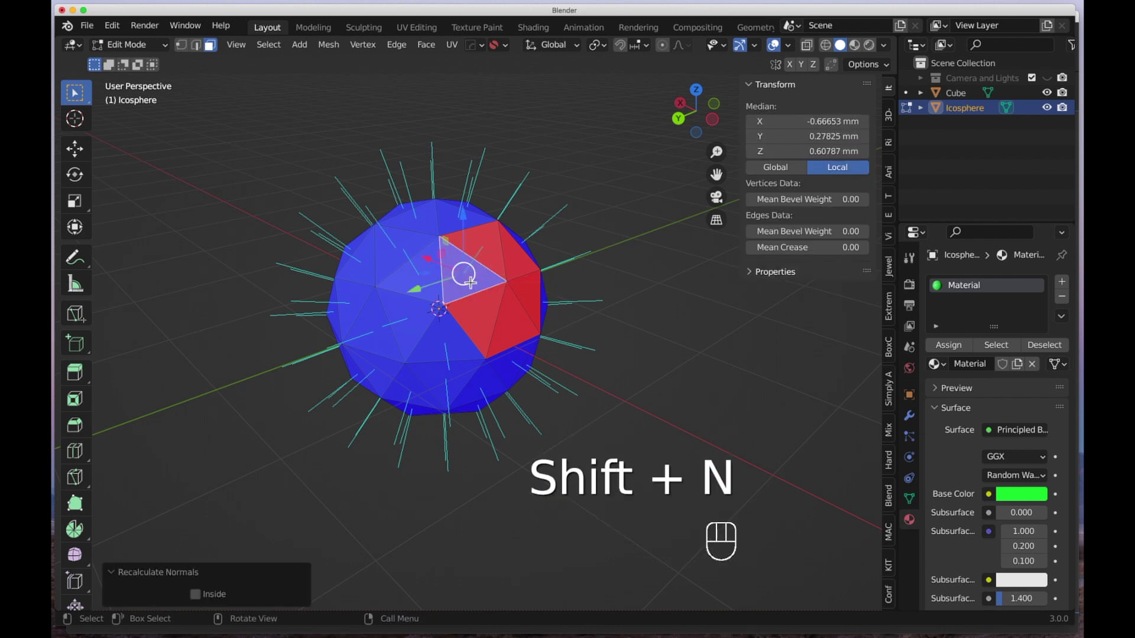
- Select the five remaining red faces on the ico sphere, recalculate their normals outside, and inspect the sphere from several sides
{"action": "left_click", "coordinate": [487, 314]}
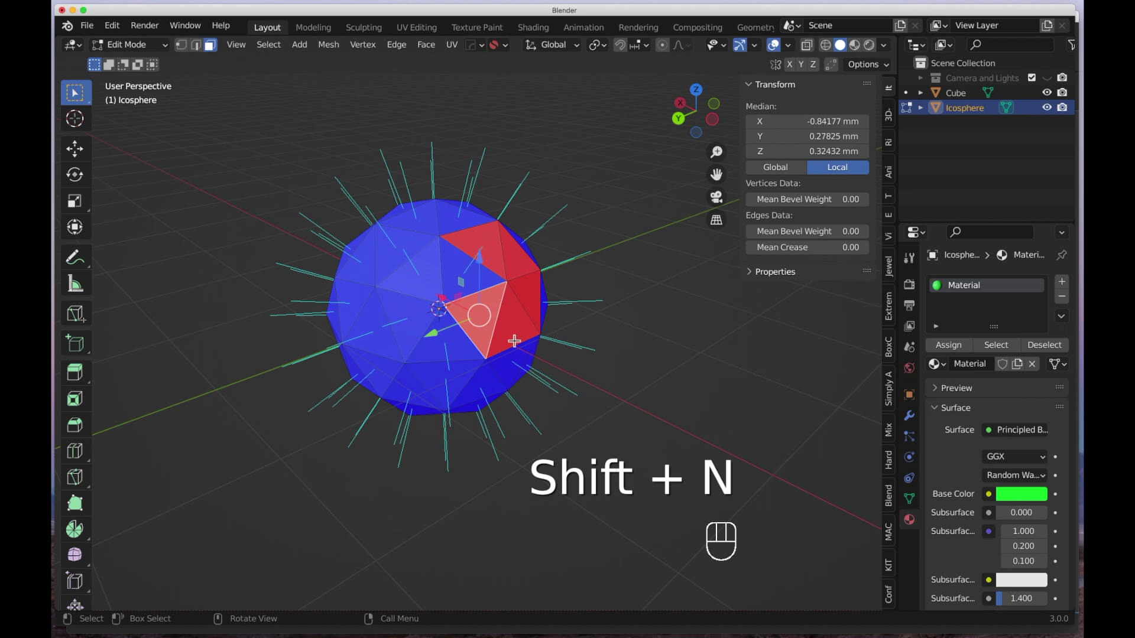
{"action": "left_click", "coordinate": [519, 328], "text": "shift"}
{"action": "left_click", "coordinate": [525, 286], "text": "shift"}
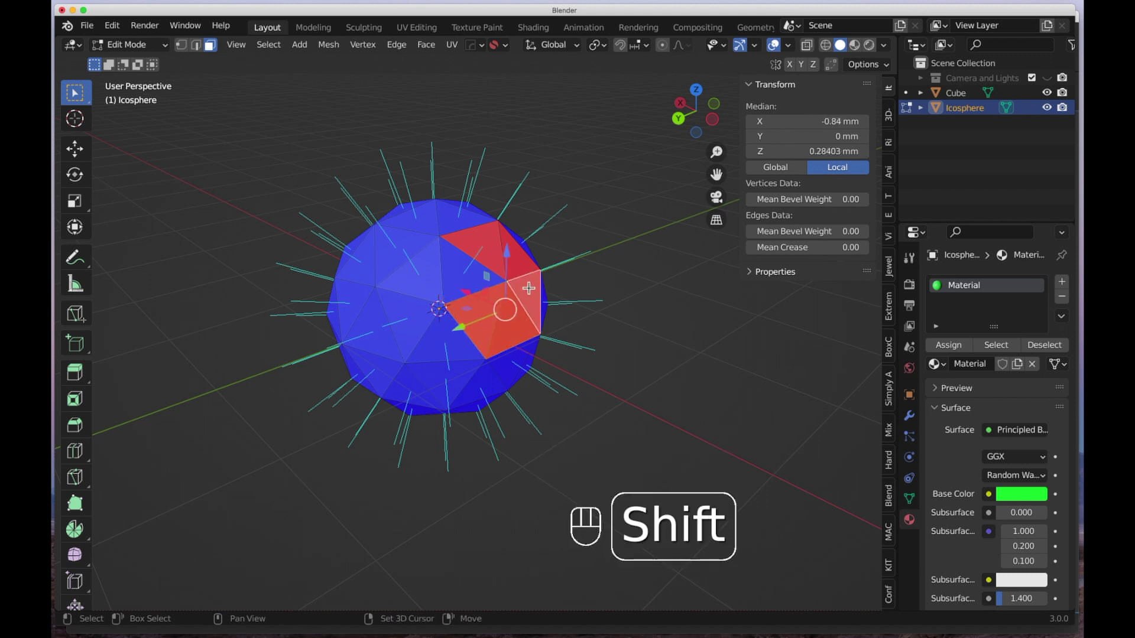
{"action": "left_click", "coordinate": [516, 263], "text": "shift"}
{"action": "left_click", "coordinate": [482, 251], "text": "shift"}
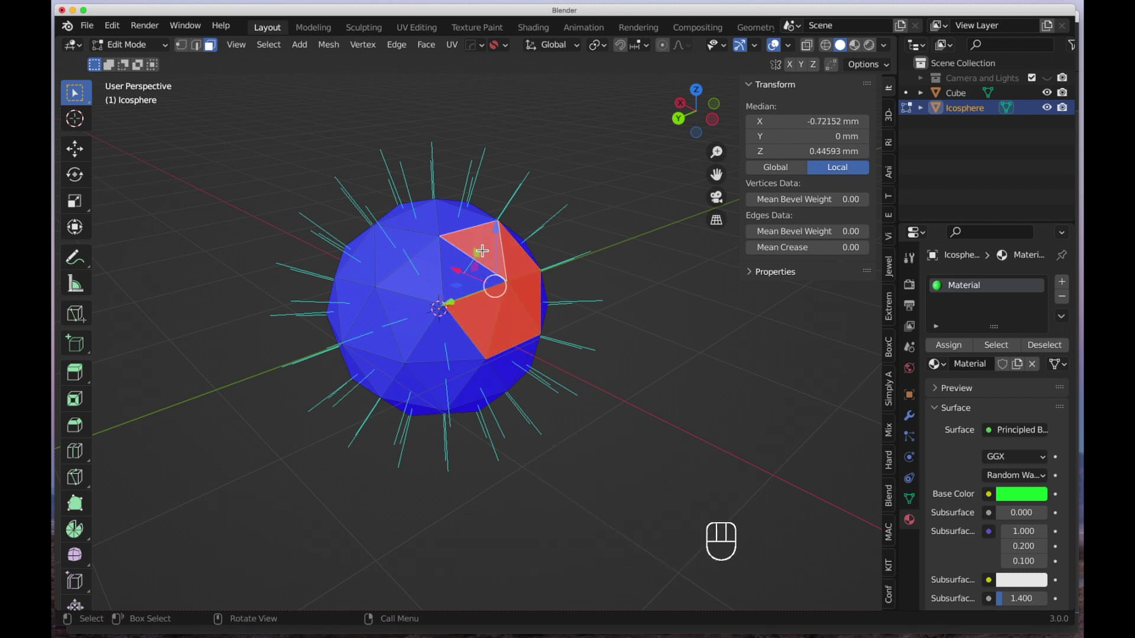
{"action": "key", "text": "shift+n"}
{"action": "left_click", "coordinate": [701, 338]}
{"action": "middle_click_drag", "start_coordinate": [702, 339], "coordinate": [596, 339]}
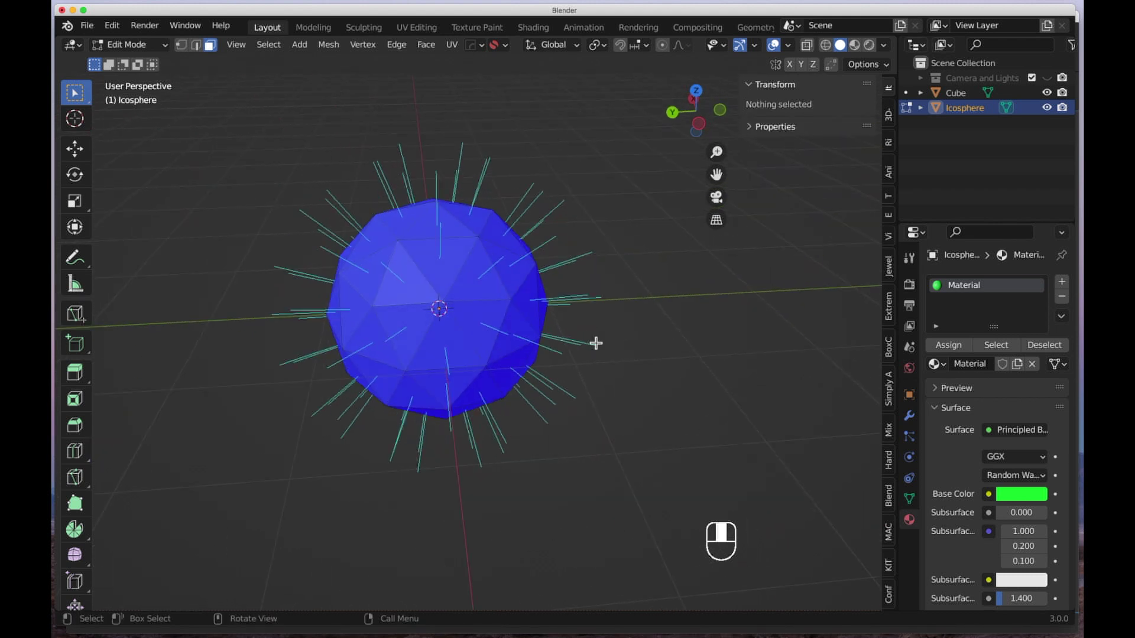
{"action": "middle_click_drag", "start_coordinate": [469, 271], "coordinate": [473, 305]}
{"action": "middle_click_drag", "start_coordinate": [555, 282], "coordinate": [484, 261]}
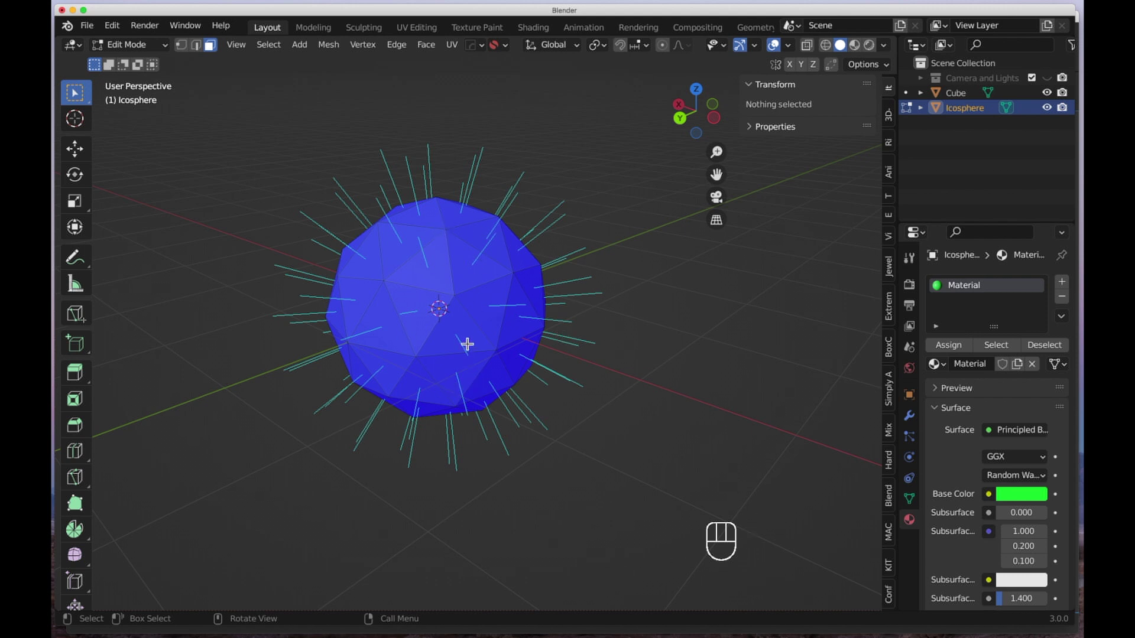
{"action": "middle_click_drag", "start_coordinate": [486, 255], "coordinate": [495, 304]}
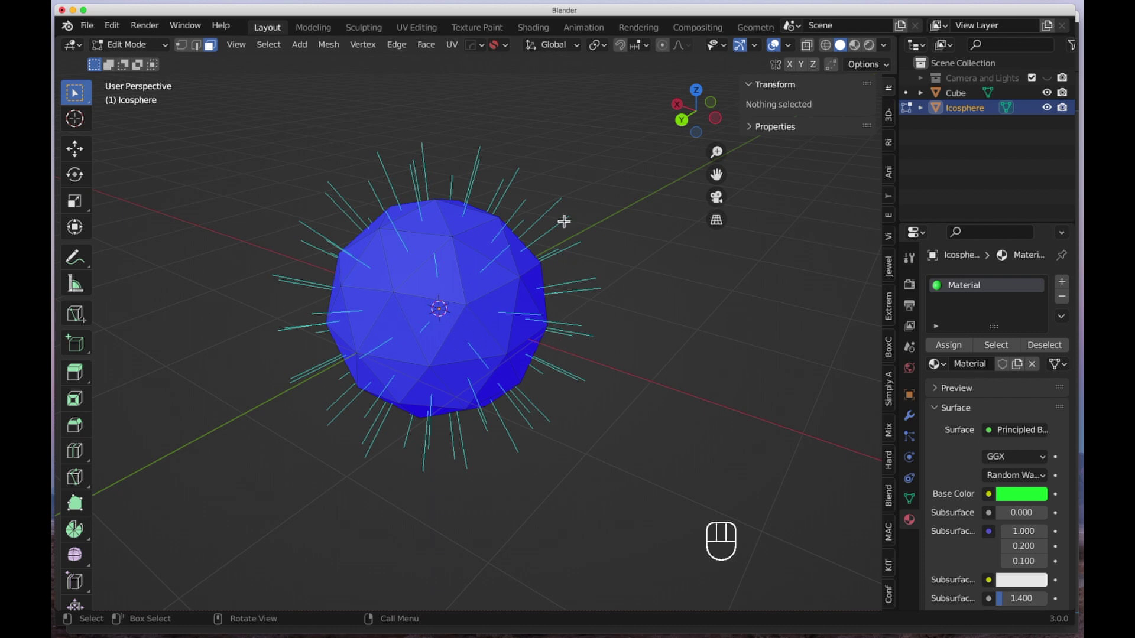
- Turn off the Face Orientation overlay and the face normals display, leaving the ico sphere in Edit Mode with nothing selected
{"action": "left_click", "coordinate": [790, 46]}
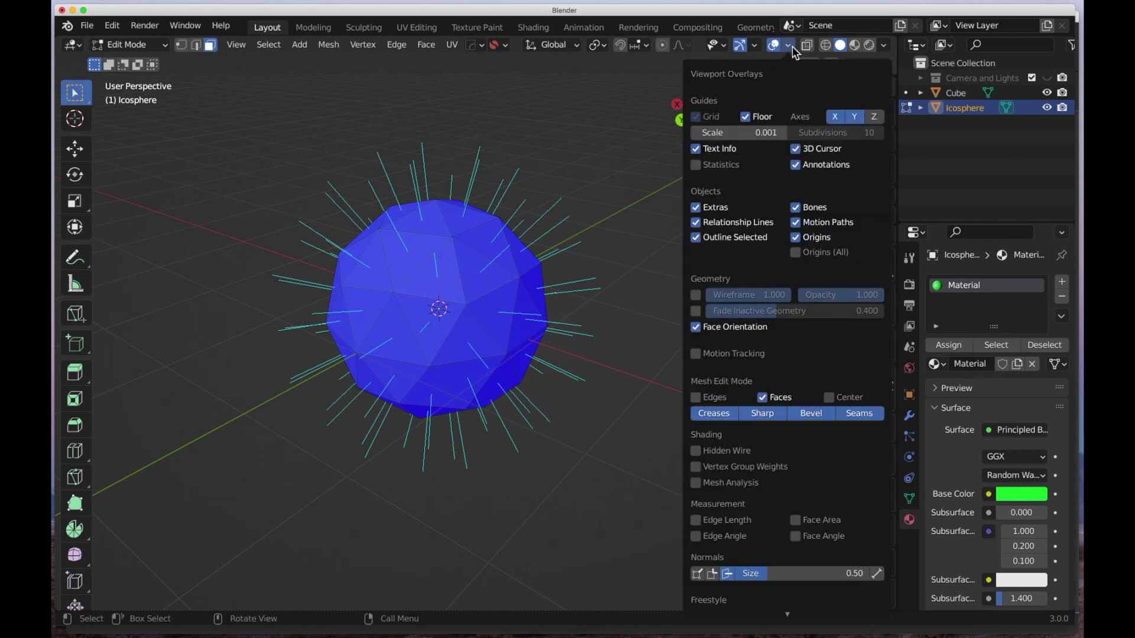
{"action": "left_click", "coordinate": [703, 328]}
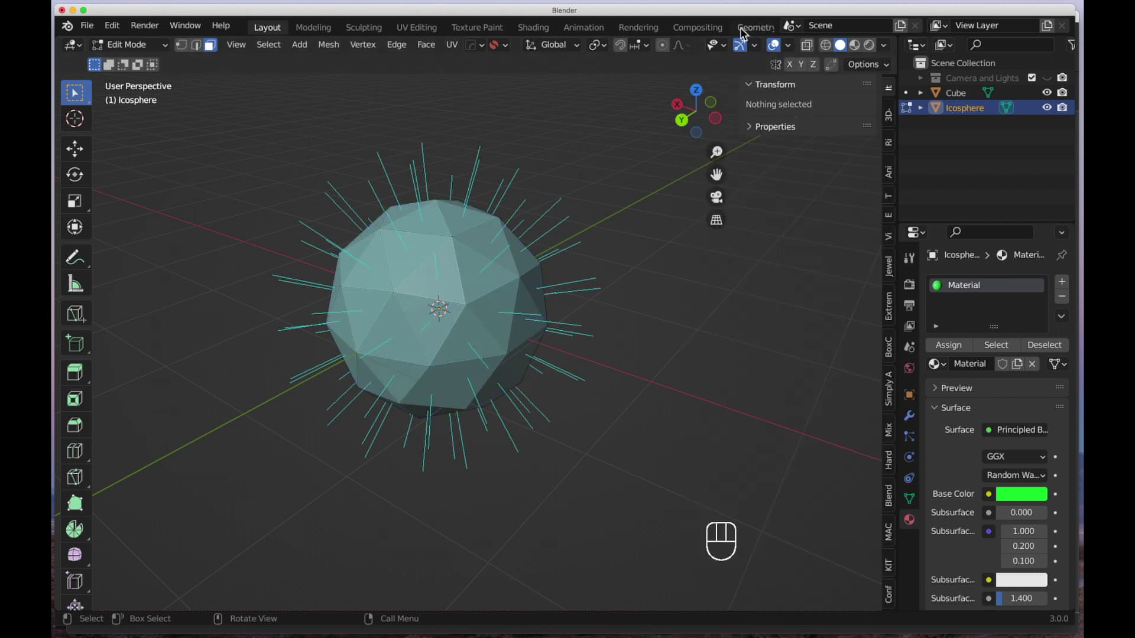
{"action": "key", "text": "Tab"}
{"action": "key", "text": "Tab"}
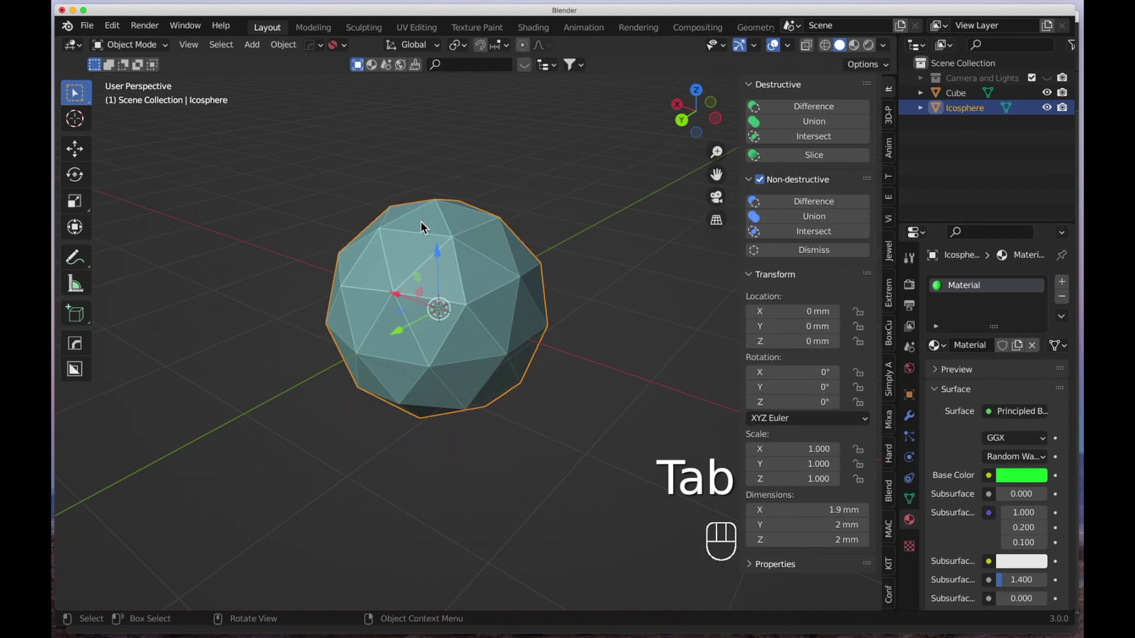
{"action": "key", "text": "a"}
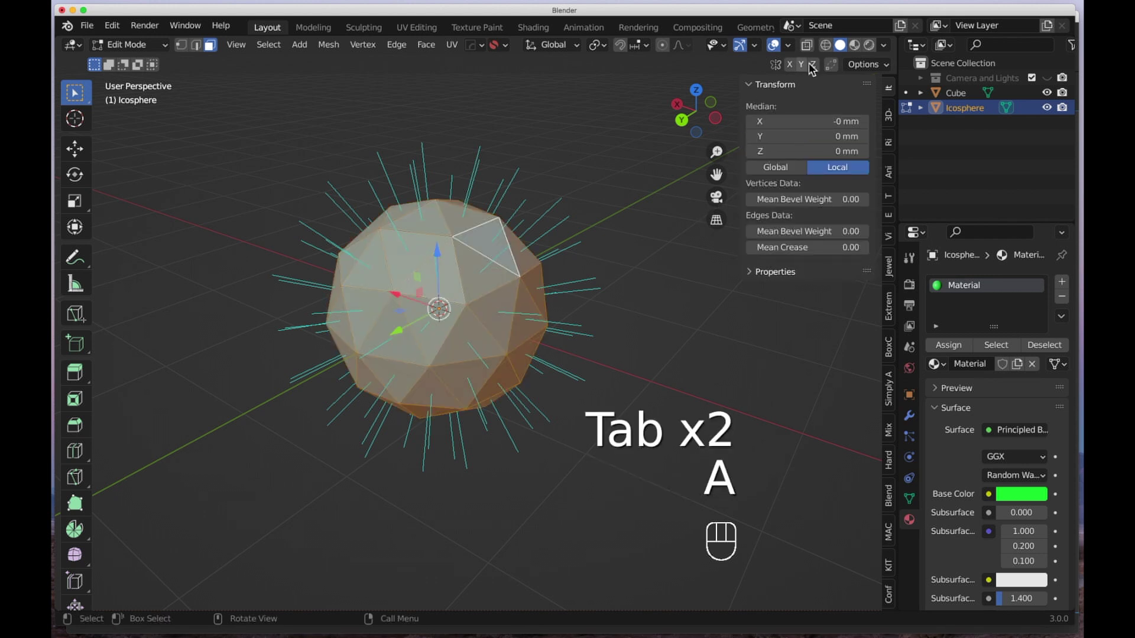
{"action": "left_click", "coordinate": [792, 48]}
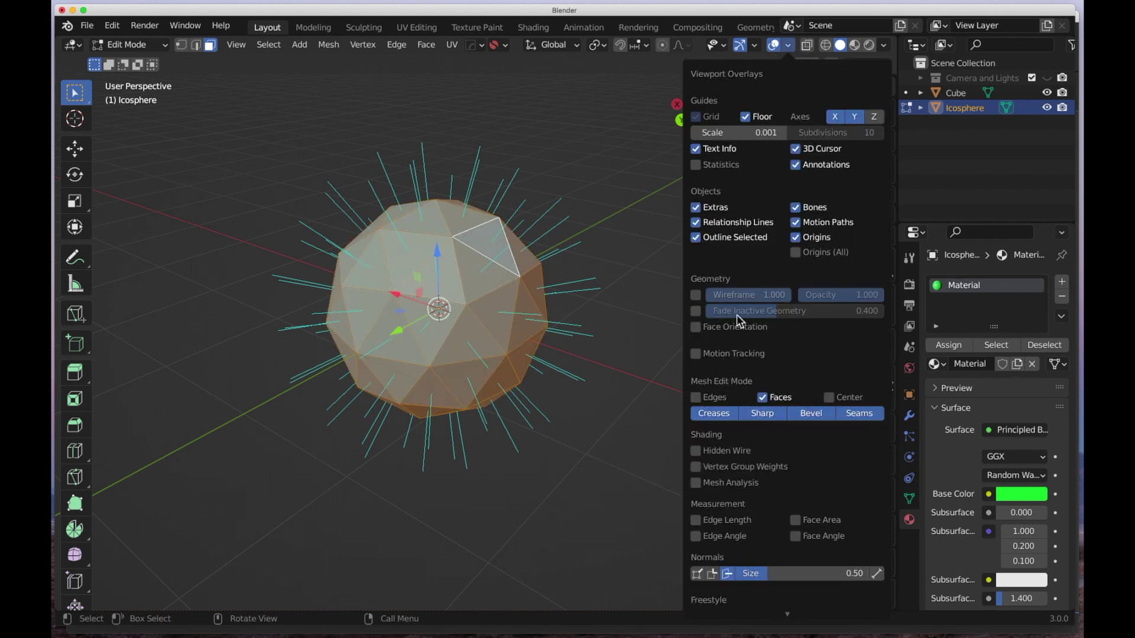
{"action": "left_click", "coordinate": [729, 574]}
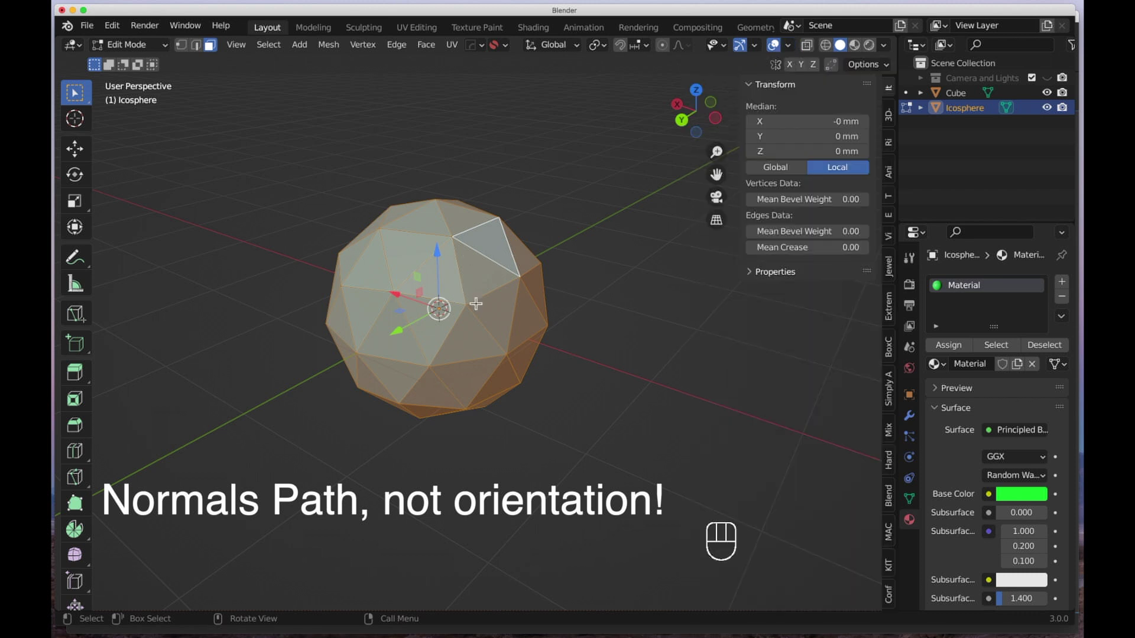
{"action": "left_click", "coordinate": [560, 318]}
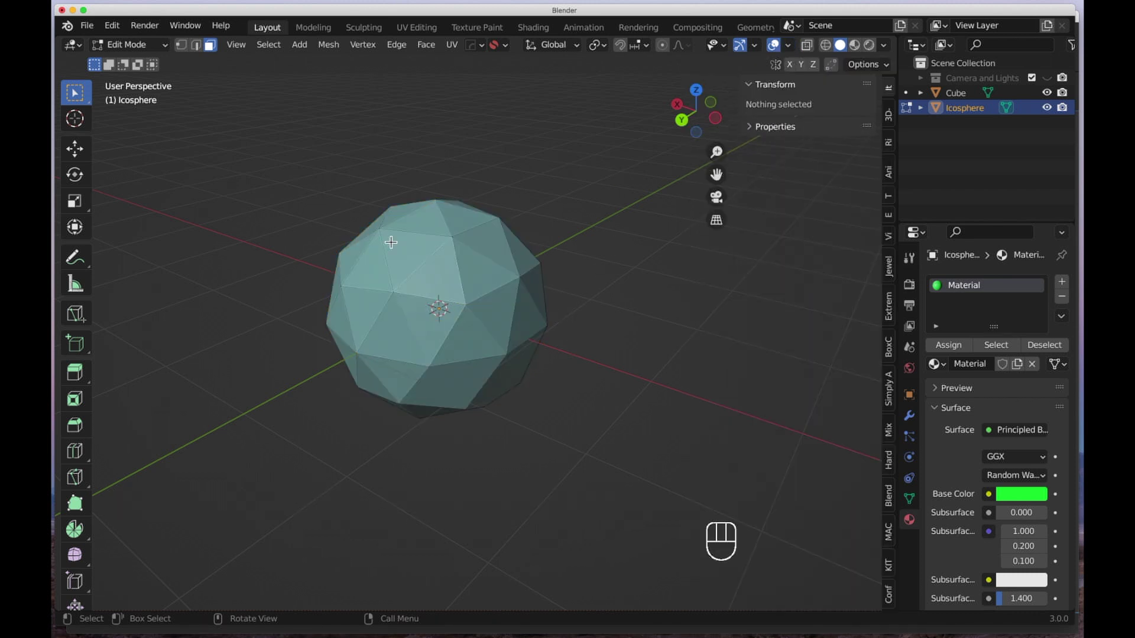
- Try extruding one upper face of the ico sphere about 0.6 mm along global Z, checking it from the front and right views
{"action": "left_click", "coordinate": [492, 287]}
{"action": "mouse_move", "coordinate": [491, 287]}
{"action": "middle_mouse_down"}
{"action": "mouse_move", "coordinate": [459, 300]}
{"action": "mouse_move", "coordinate": [451, 319]}
{"action": "mouse_move", "coordinate": [477, 271]}
{"action": "mouse_move", "coordinate": [473, 284]}
{"action": "middle_mouse_up"}
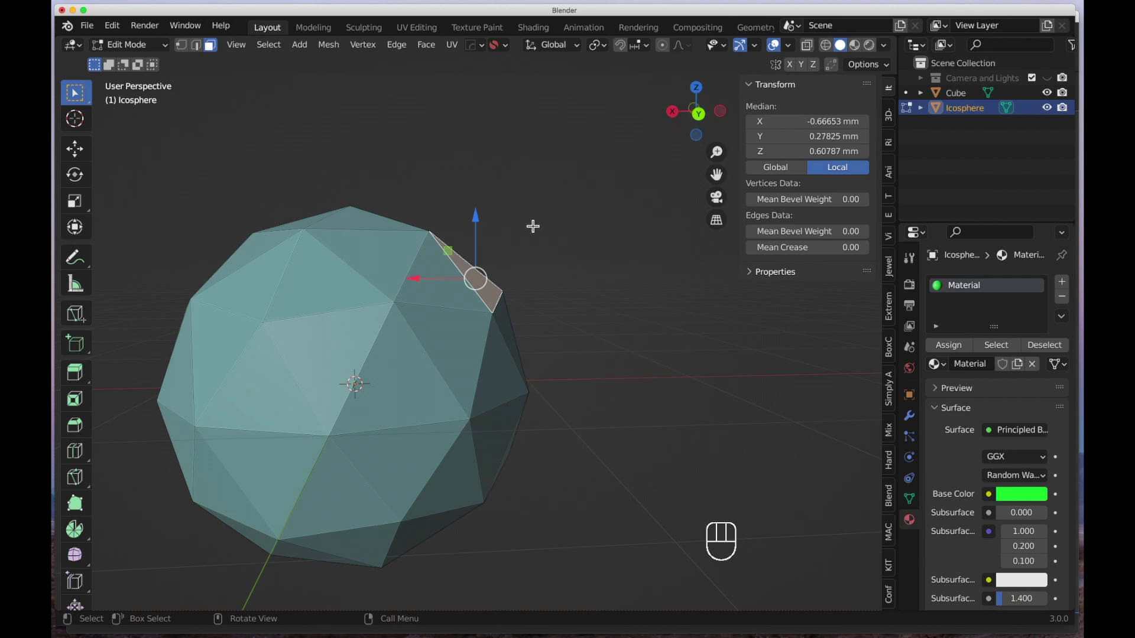
{"action": "middle_click_drag", "start_coordinate": [637, 278], "coordinate": [585, 319]}
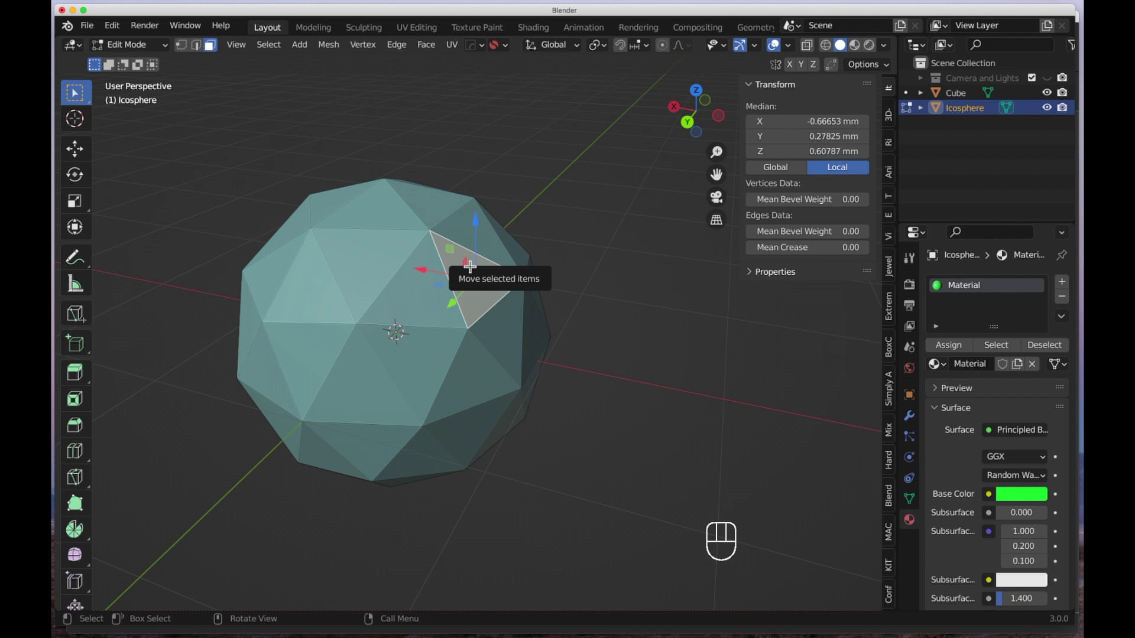
{"action": "key", "text": "e"}
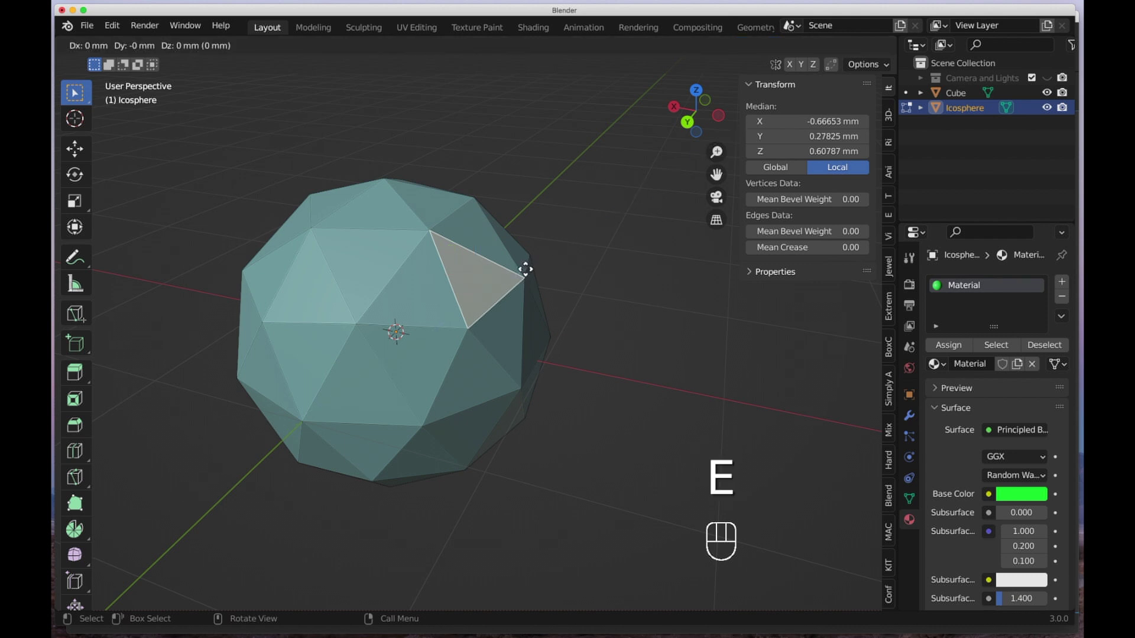
{"action": "key", "text": "z"}
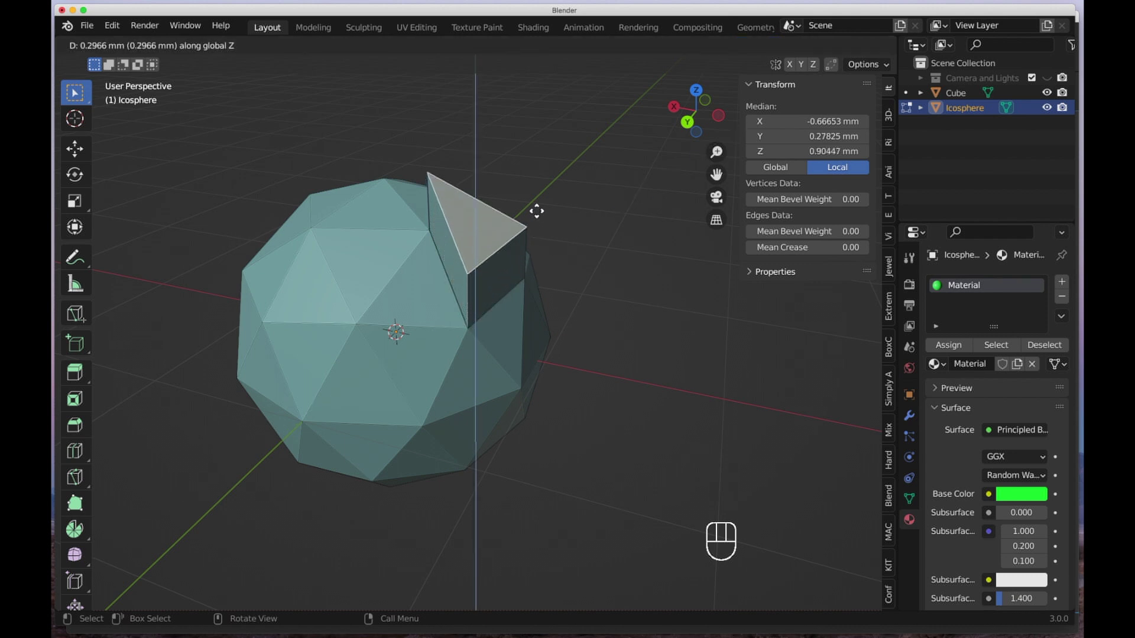
{"action": "left_click", "coordinate": [537, 154]}
{"action": "key", "text": "KP_1"}
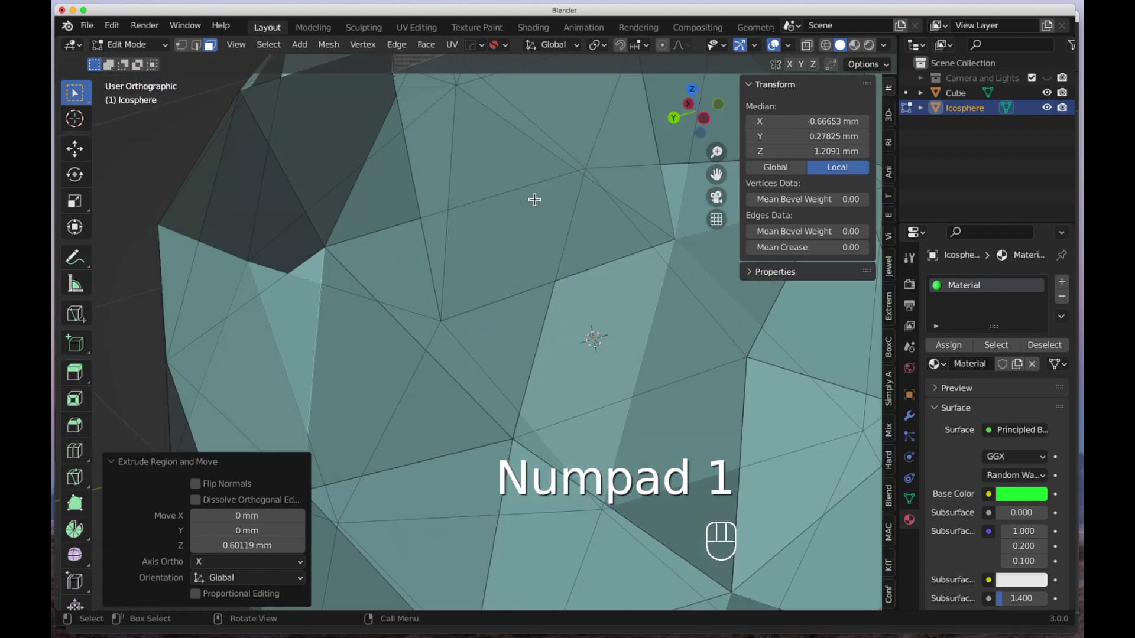
{"action": "scroll", "coordinate": [322, 462], "scroll_direction": "down", "scroll_amount": 5}
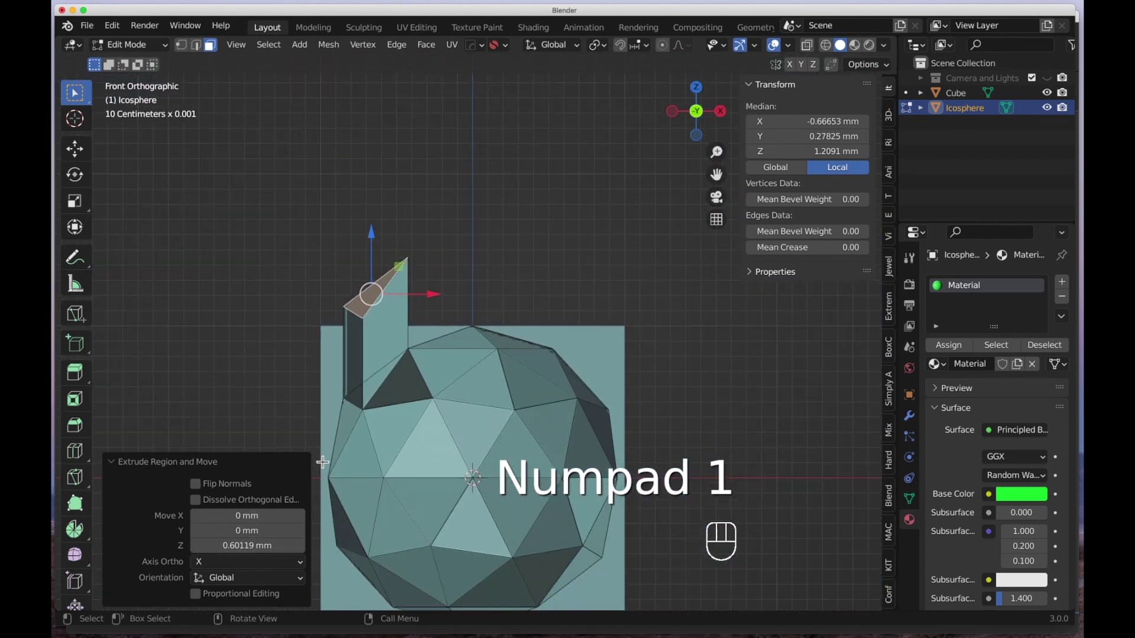
{"action": "key", "text": "KP_3"}
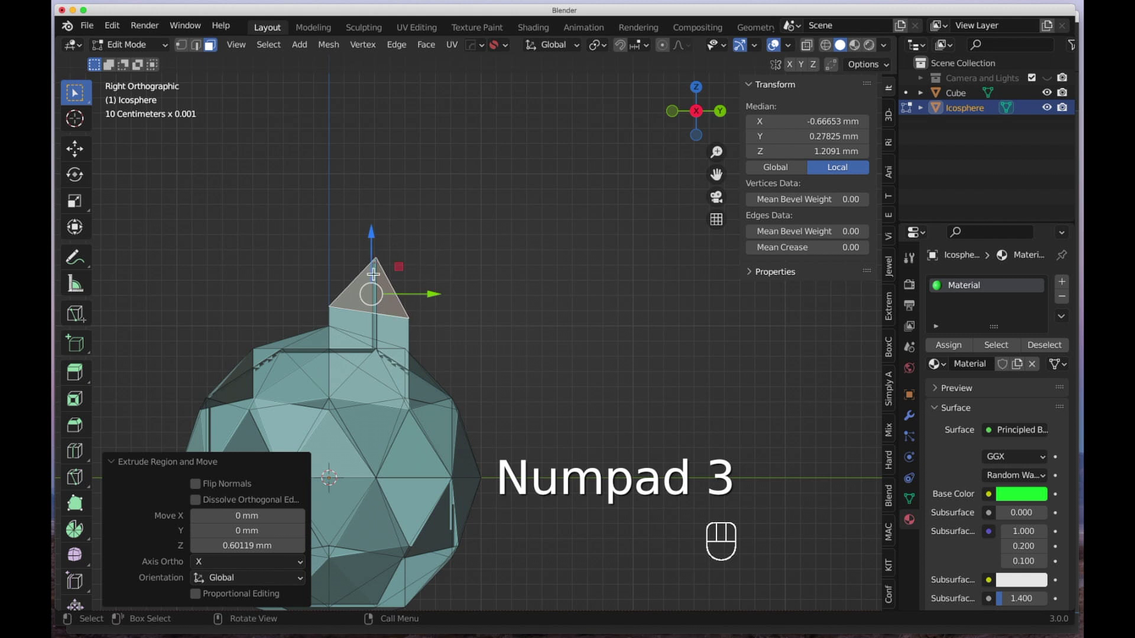
- Undo the global Z extrusion and the face selection on the ico sphere
{"action": "key", "text": "super+z"}
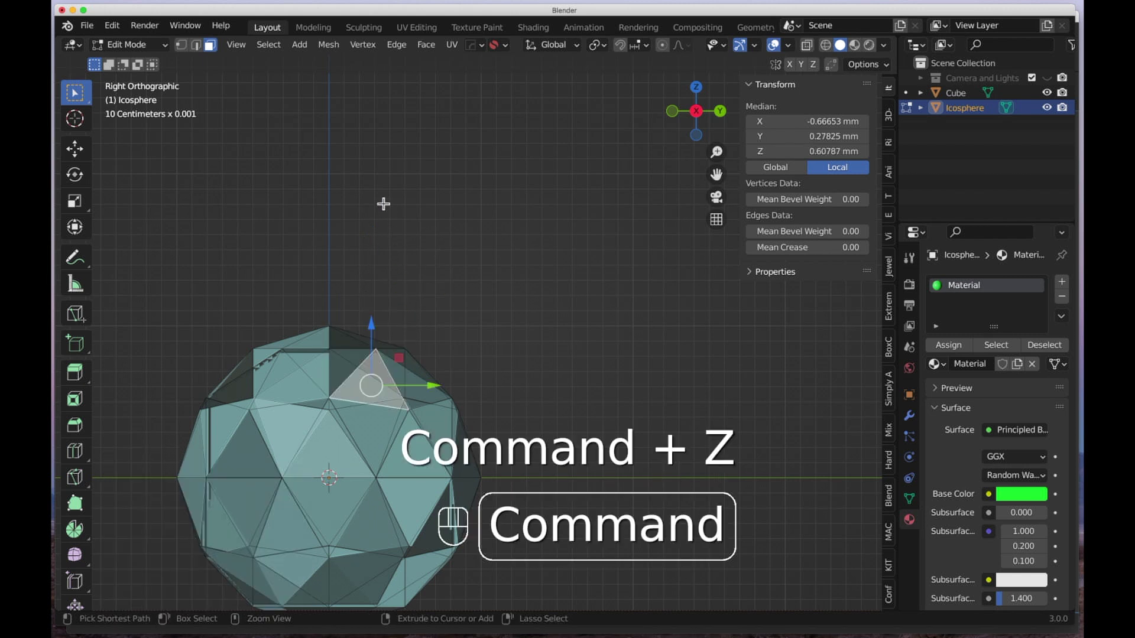
{"action": "key", "text": "super+z"}
{"action": "middle_click_drag", "start_coordinate": [509, 324], "coordinate": [605, 337]}
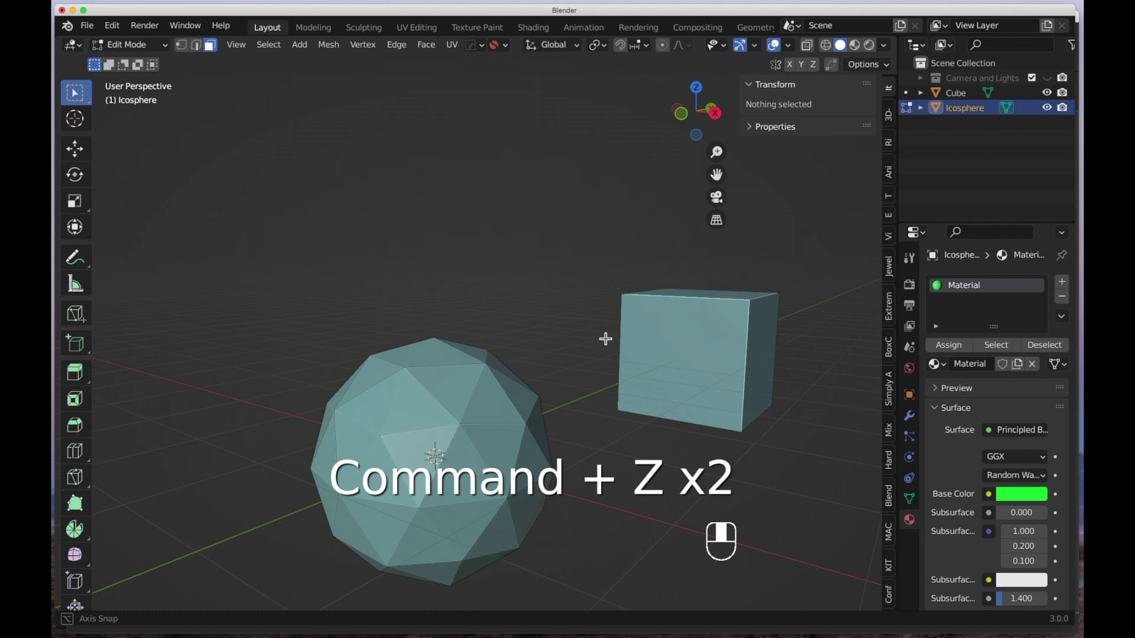
- Select another upper face of the ico sphere and set the transform orientation to Normal
{"action": "left_click", "coordinate": [429, 399]}
{"action": "mouse_move", "coordinate": [441, 387]}
{"action": "middle_mouse_down"}
{"action": "mouse_move", "coordinate": [506, 400]}
{"action": "mouse_move", "coordinate": [470, 409]}
{"action": "mouse_move", "coordinate": [440, 384]}
{"action": "mouse_move", "coordinate": [452, 385]}
{"action": "middle_mouse_up"}
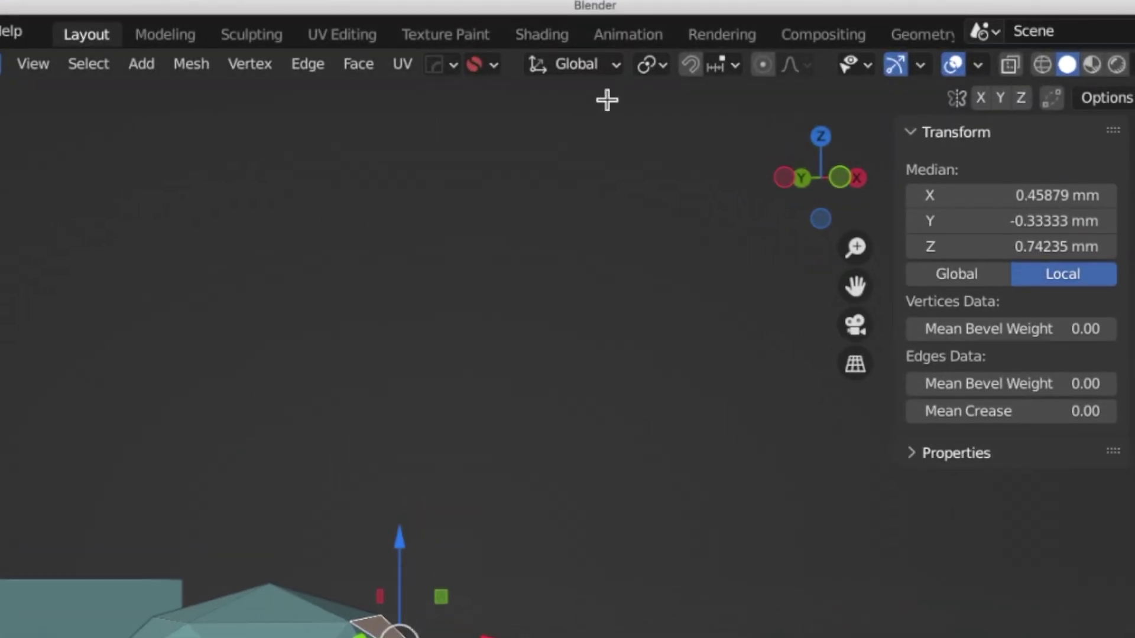
{"action": "left_click", "coordinate": [582, 63]}
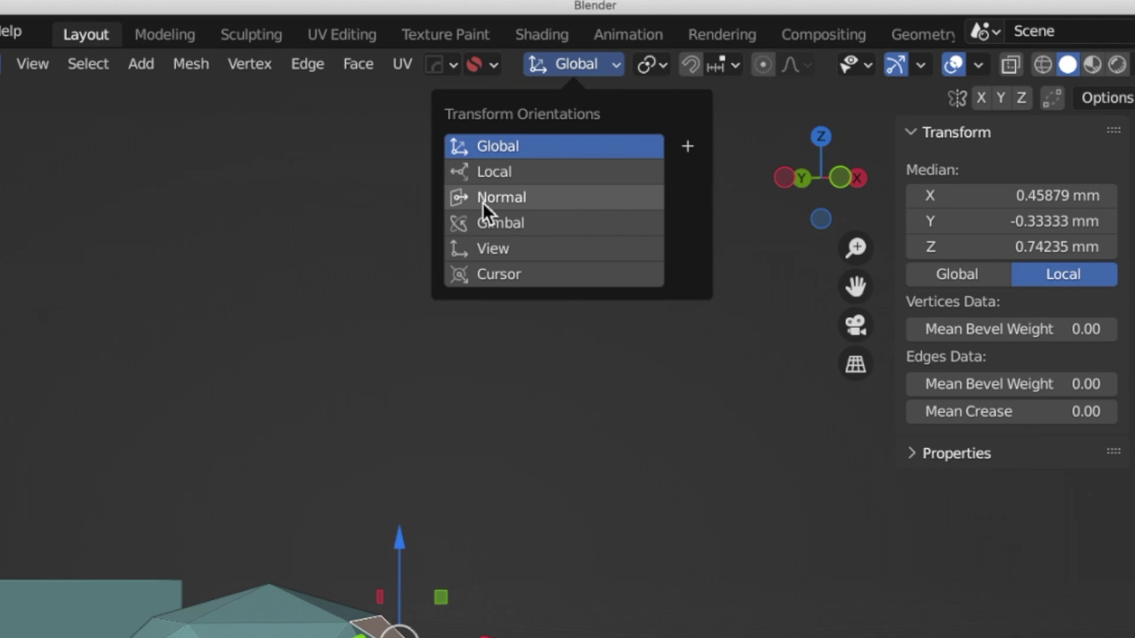
{"action": "left_click", "coordinate": [528, 200]}
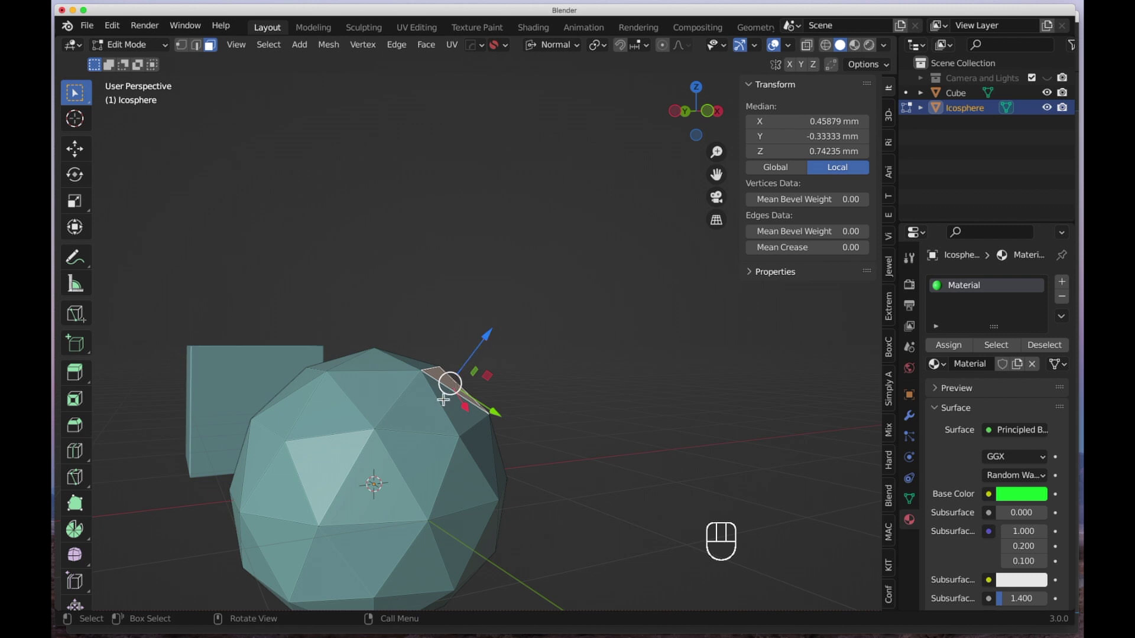
- Examine the selected face's normal-aligned axes and extrude the face about 0.69 mm along its normal
{"action": "middle_click_drag", "start_coordinate": [543, 327], "coordinate": [521, 394]}
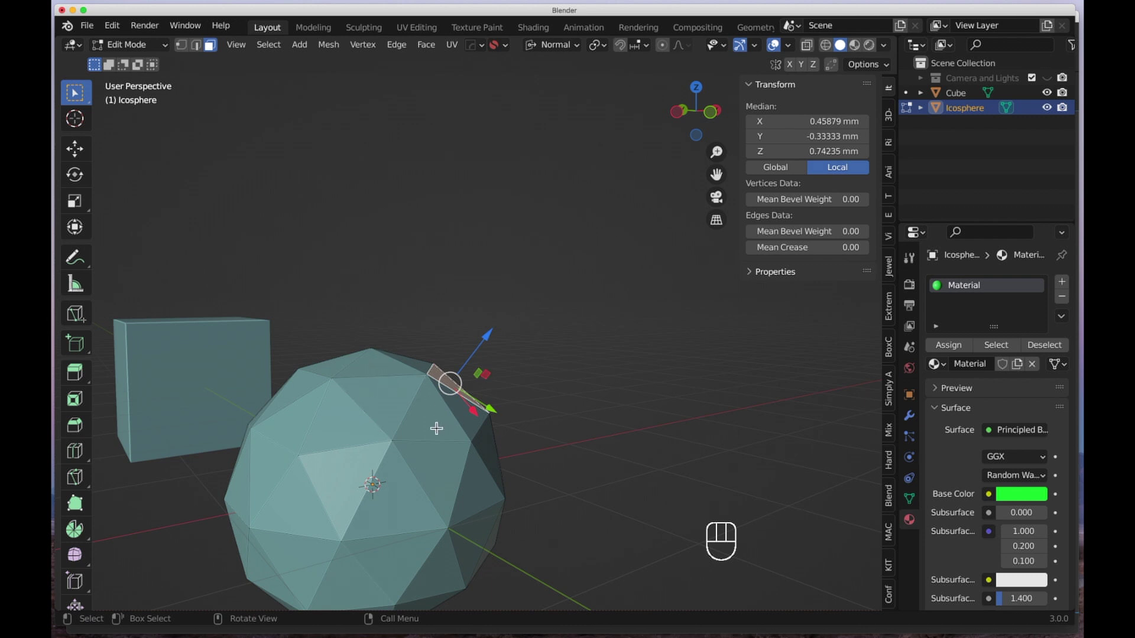
{"action": "middle_click_drag", "start_coordinate": [507, 404], "coordinate": [532, 331]}
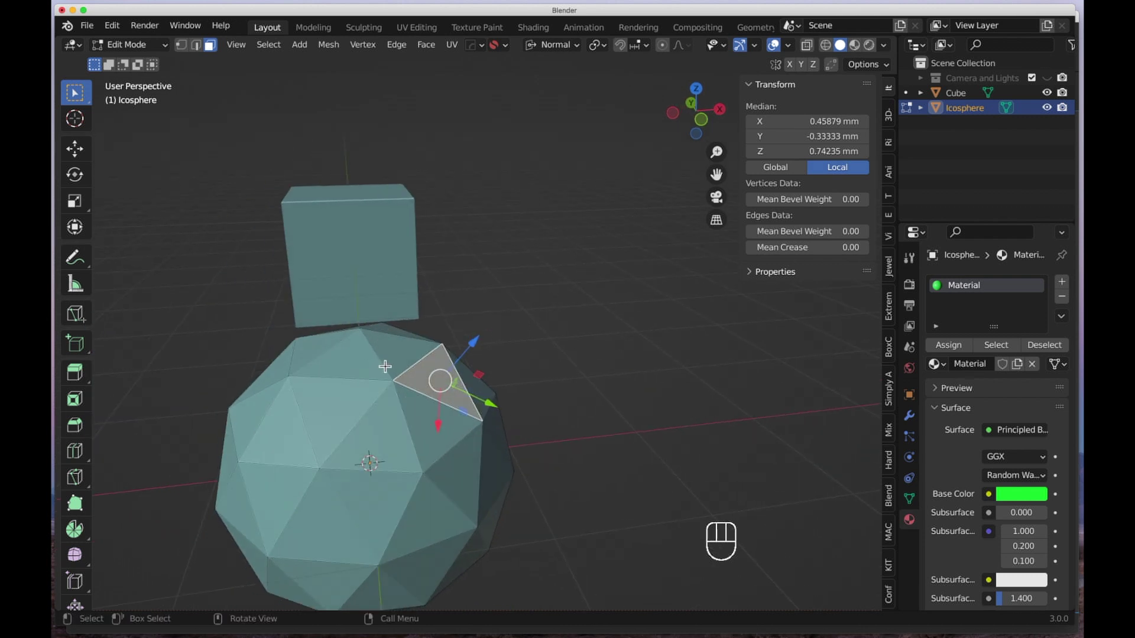
{"action": "middle_click_drag", "start_coordinate": [383, 366], "coordinate": [420, 366]}
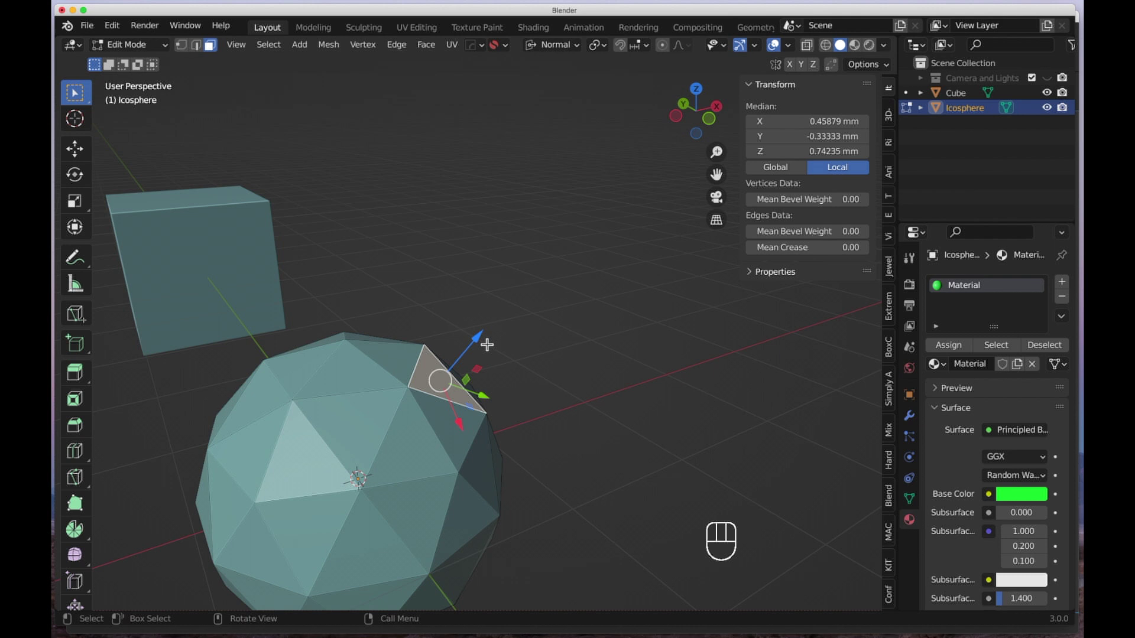
{"action": "key", "text": "e"}
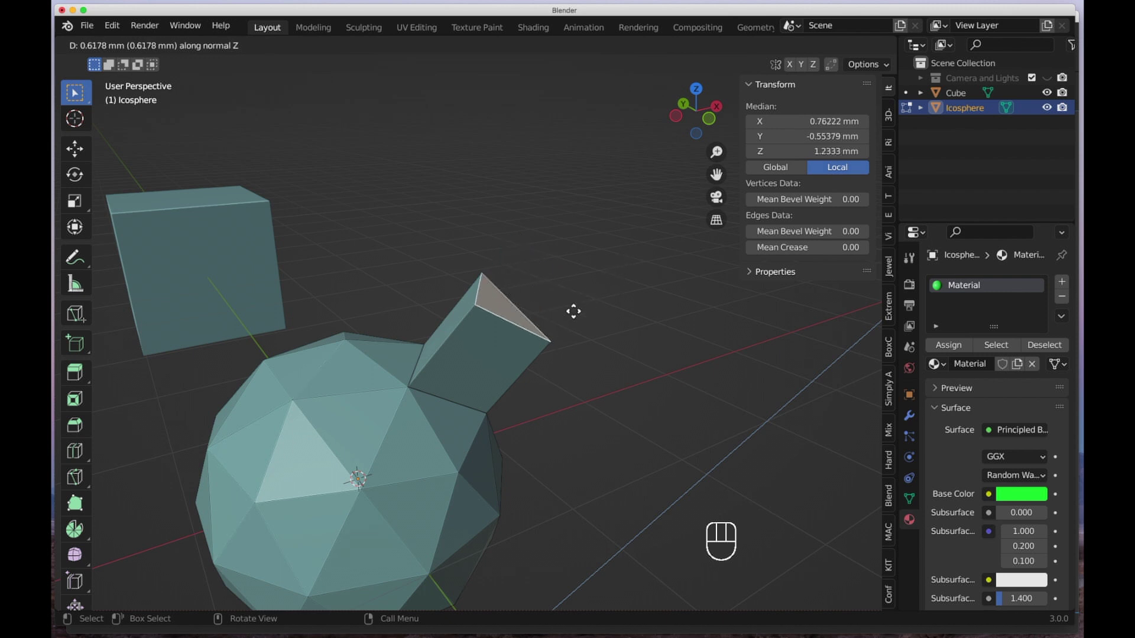
{"action": "left_click", "coordinate": [607, 300]}
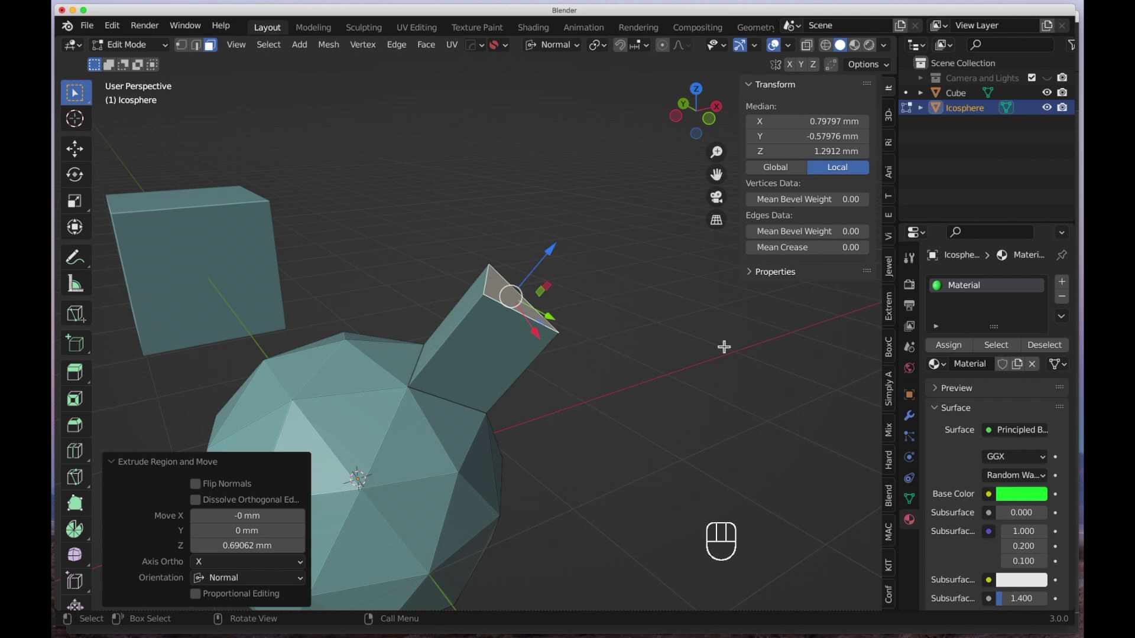
- Set the transform orientation back to Global and try extruding the end face of the protrusion along the Z axis
{"action": "left_click", "coordinate": [540, 46]}
{"action": "left_click", "coordinate": [532, 92]}
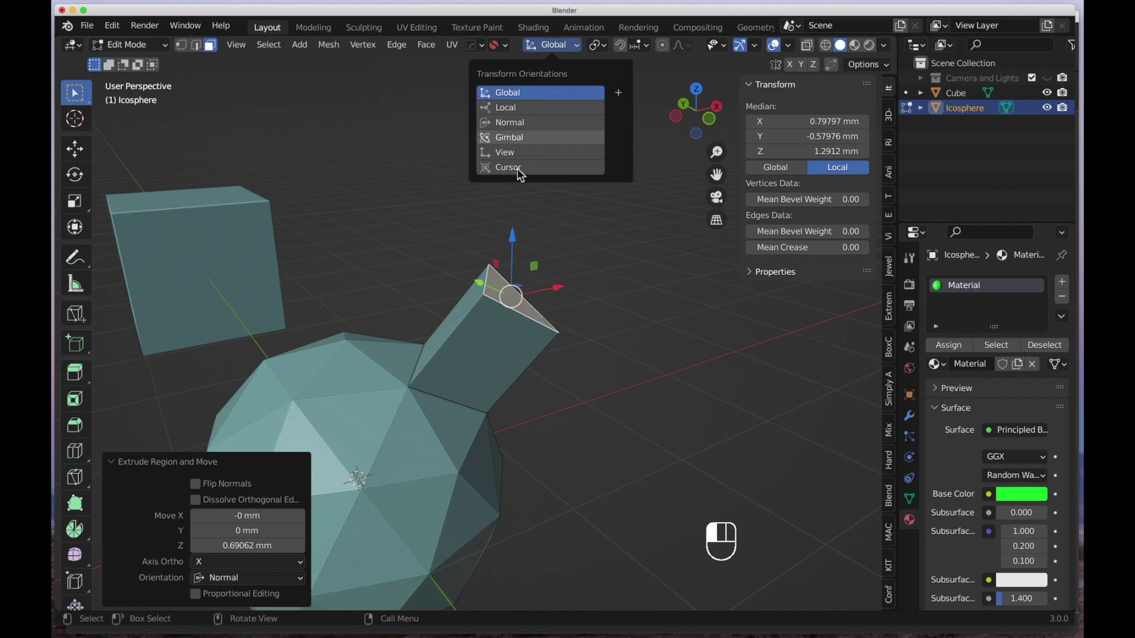
{"action": "key", "text": "e"}
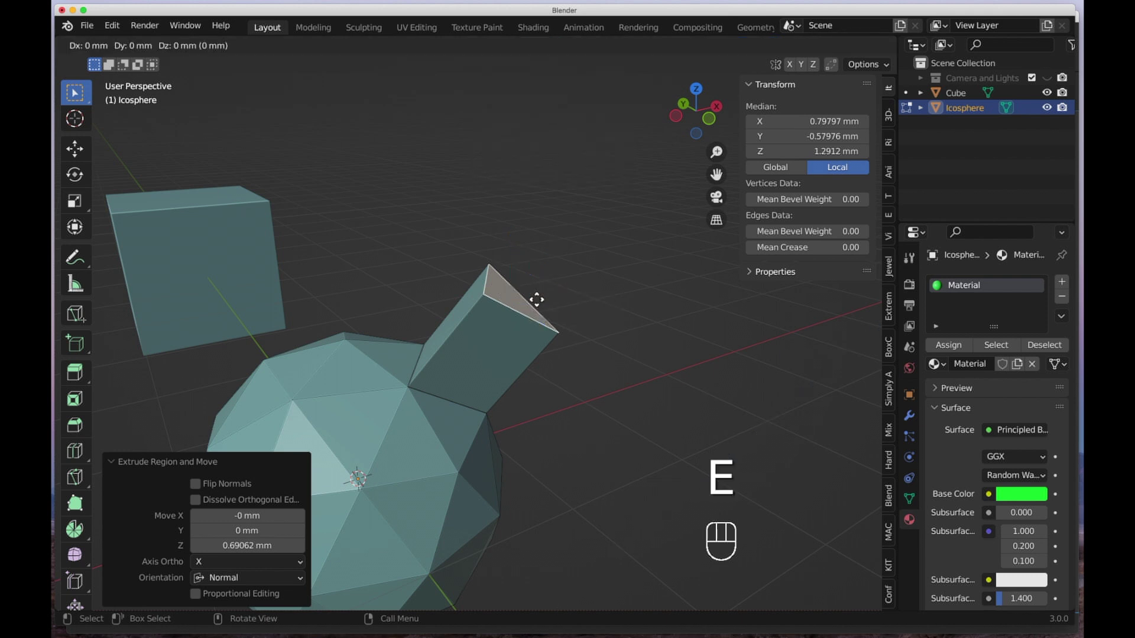
{"action": "key", "text": "z"}
{"action": "right_click", "coordinate": [538, 211]}
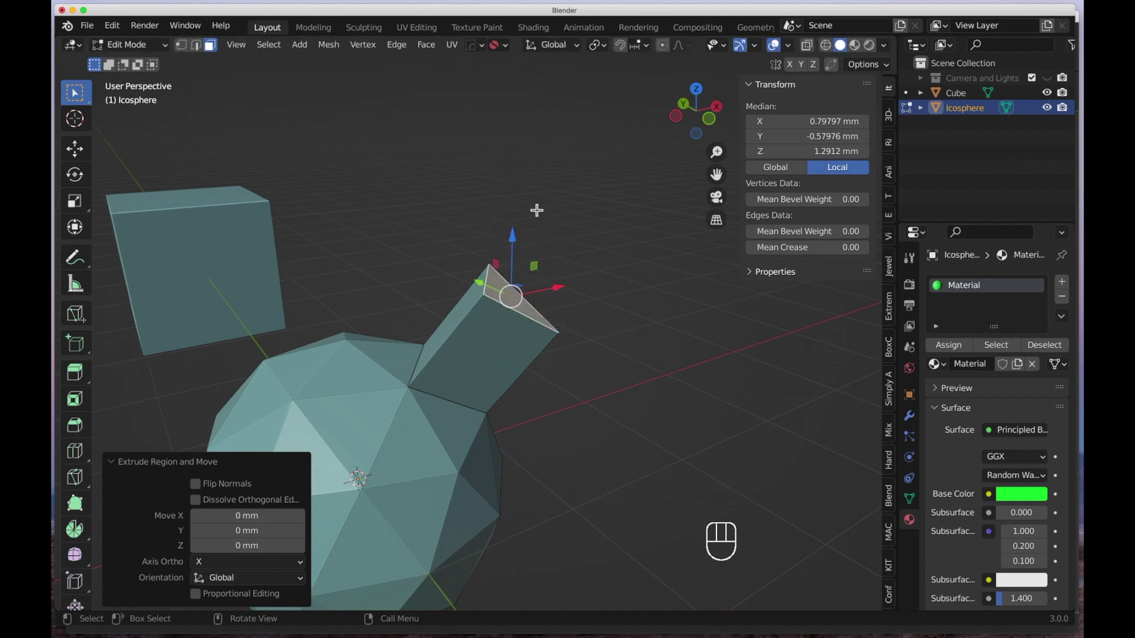
- Try extruding the end face of the protrusion along its normal X axis
{"action": "key", "text": "e"}
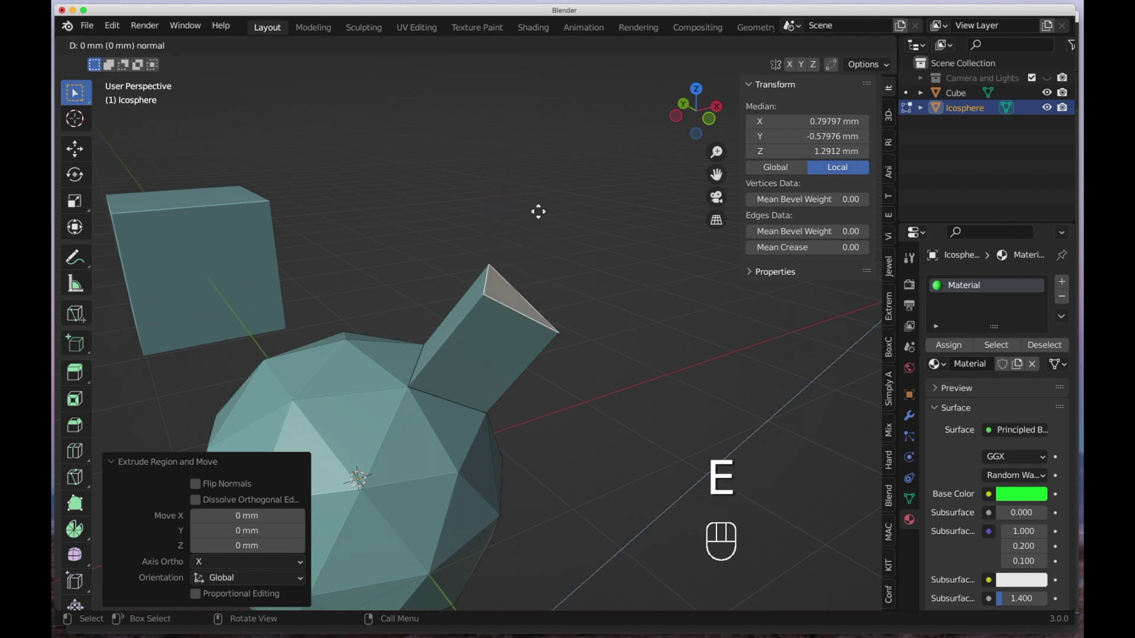
{"action": "key", "text": "x"}
{"action": "key", "text": "x"}
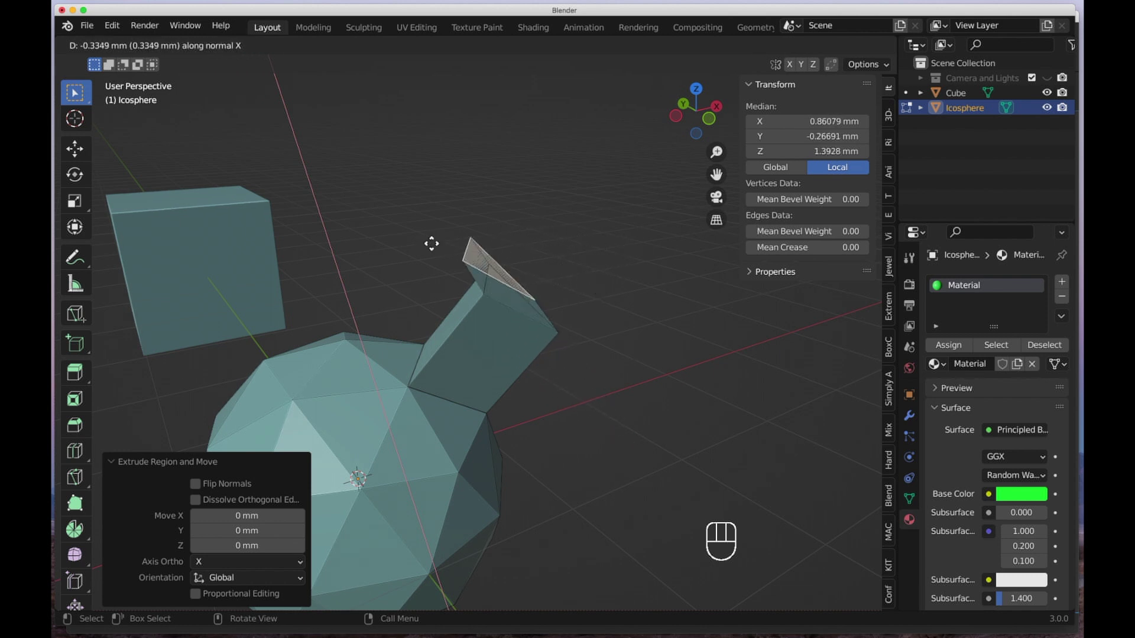
{"action": "left_click", "coordinate": [485, 253]}
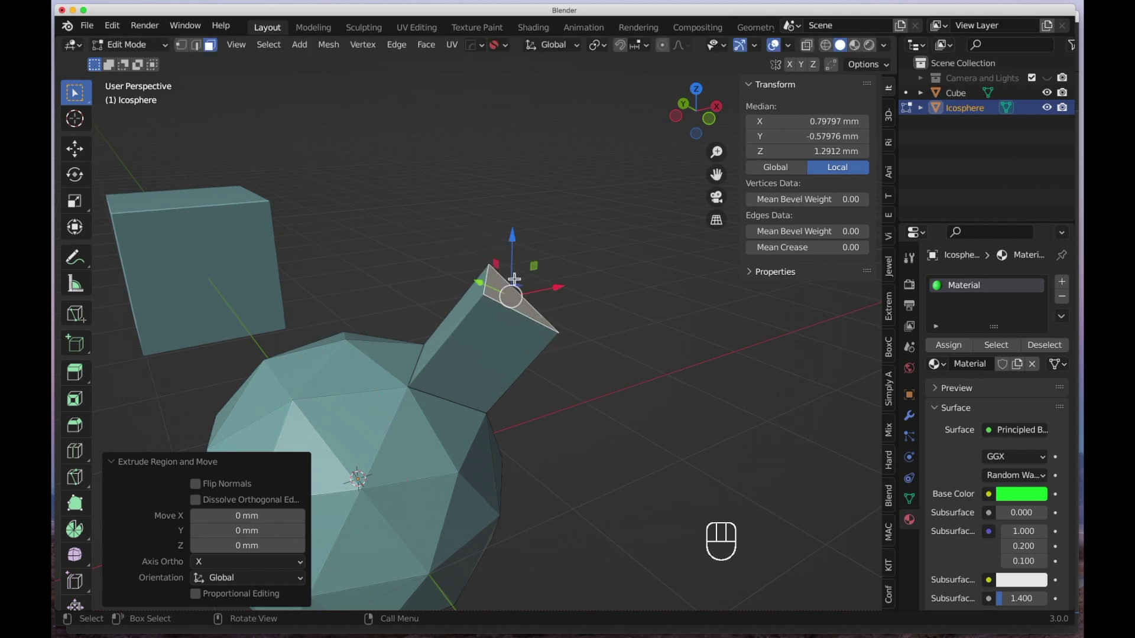
- Move the protrusion's end face about 0.6 mm along X, 0.24 mm along Z and -0.2 mm along Y to form a bent second segment
{"action": "left_click_drag", "start_coordinate": [553, 291], "coordinate": [582, 285]}
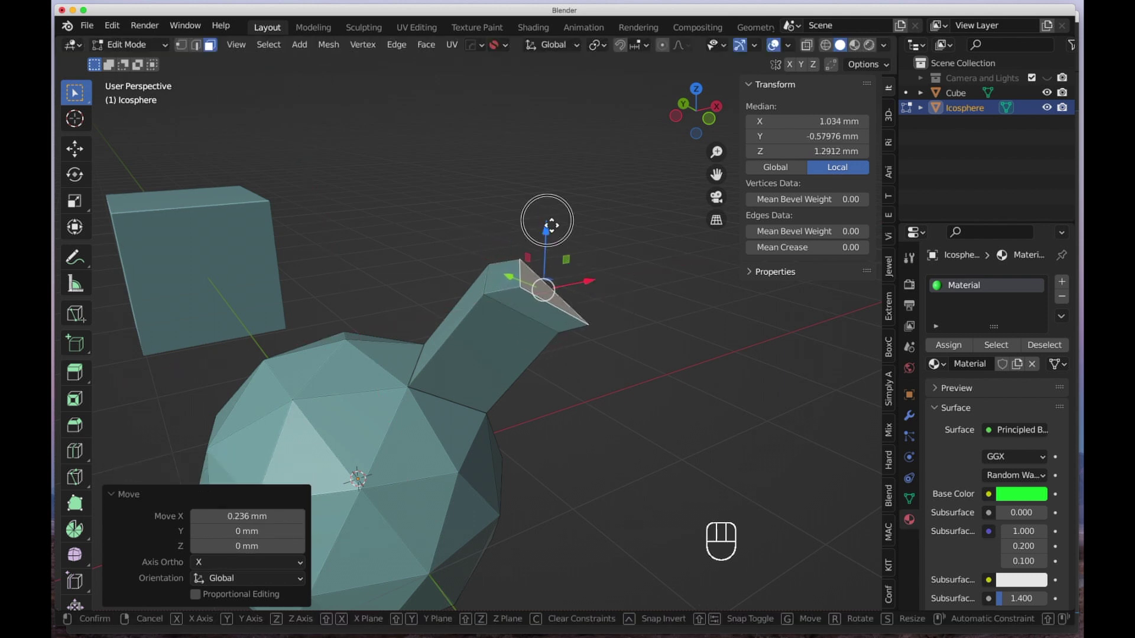
{"action": "left_click_drag", "start_coordinate": [544, 228], "coordinate": [550, 191]}
{"action": "left_click_drag", "start_coordinate": [591, 244], "coordinate": [640, 241]}
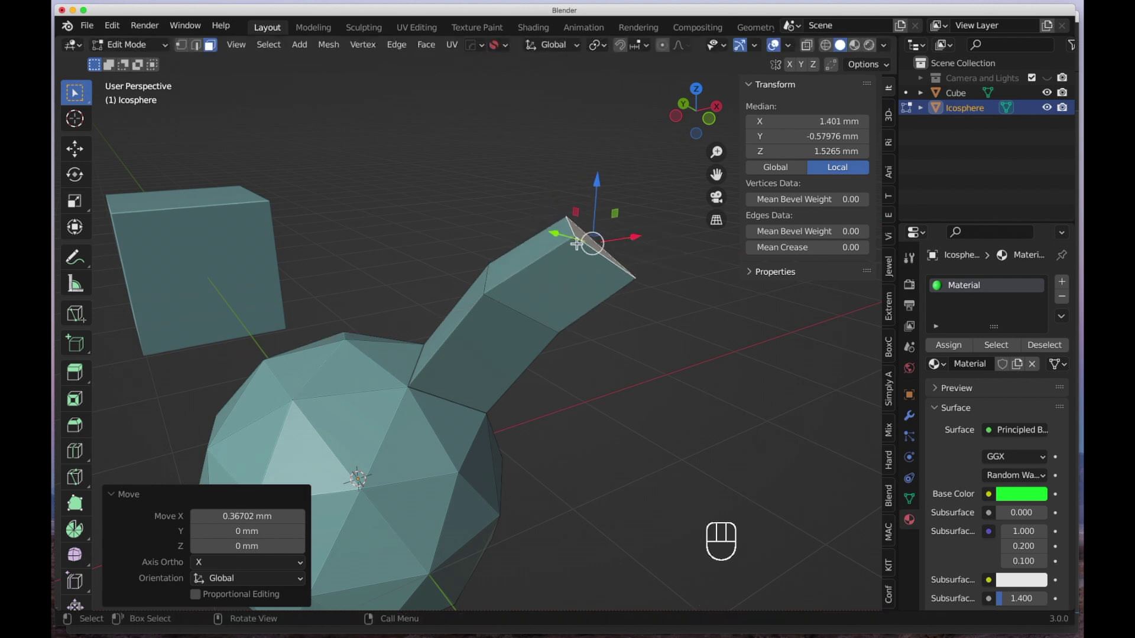
{"action": "left_click_drag", "start_coordinate": [563, 240], "coordinate": [587, 263]}
{"action": "middle_click_drag", "start_coordinate": [570, 343], "coordinate": [652, 199]}
{"action": "middle_click_drag", "start_coordinate": [438, 238], "coordinate": [499, 299]}
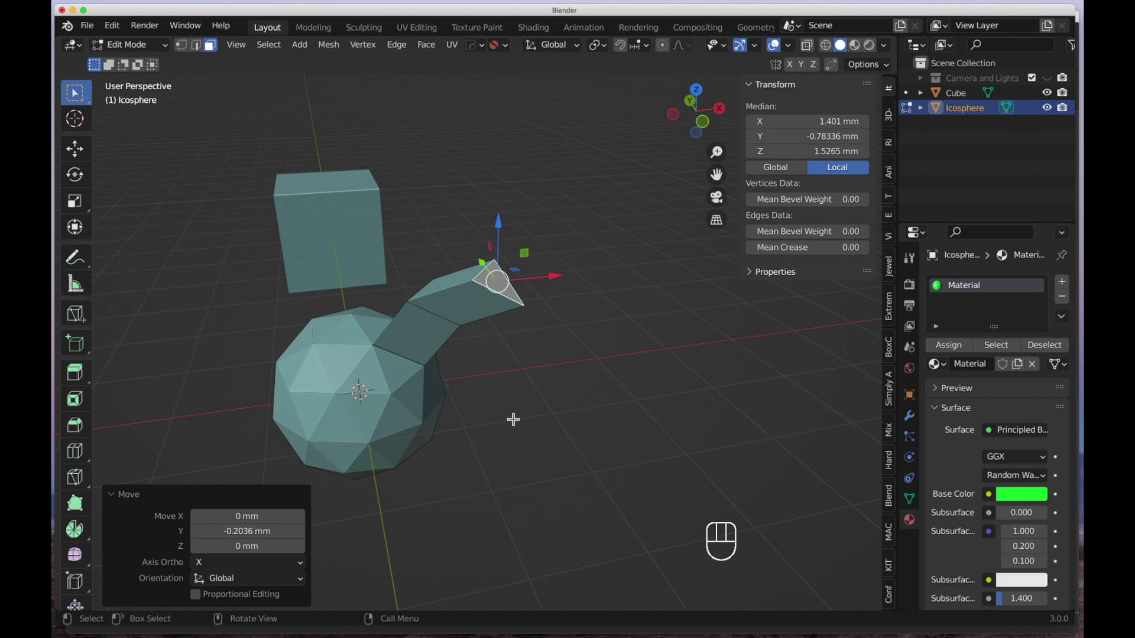
{"action": "middle_click_drag", "start_coordinate": [513, 419], "coordinate": [498, 390]}
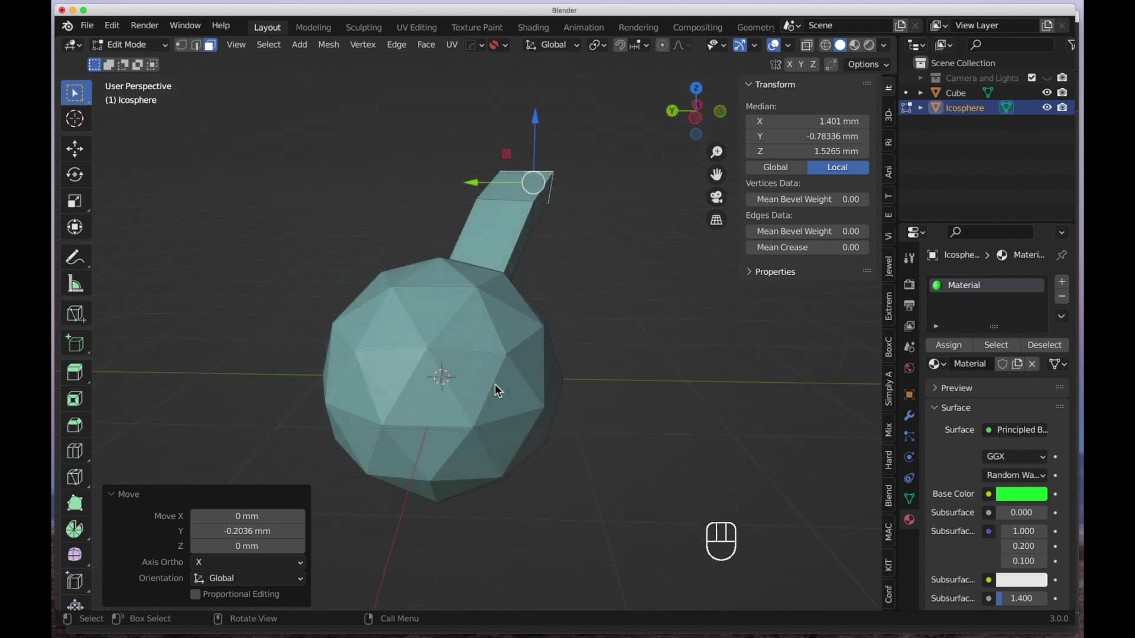